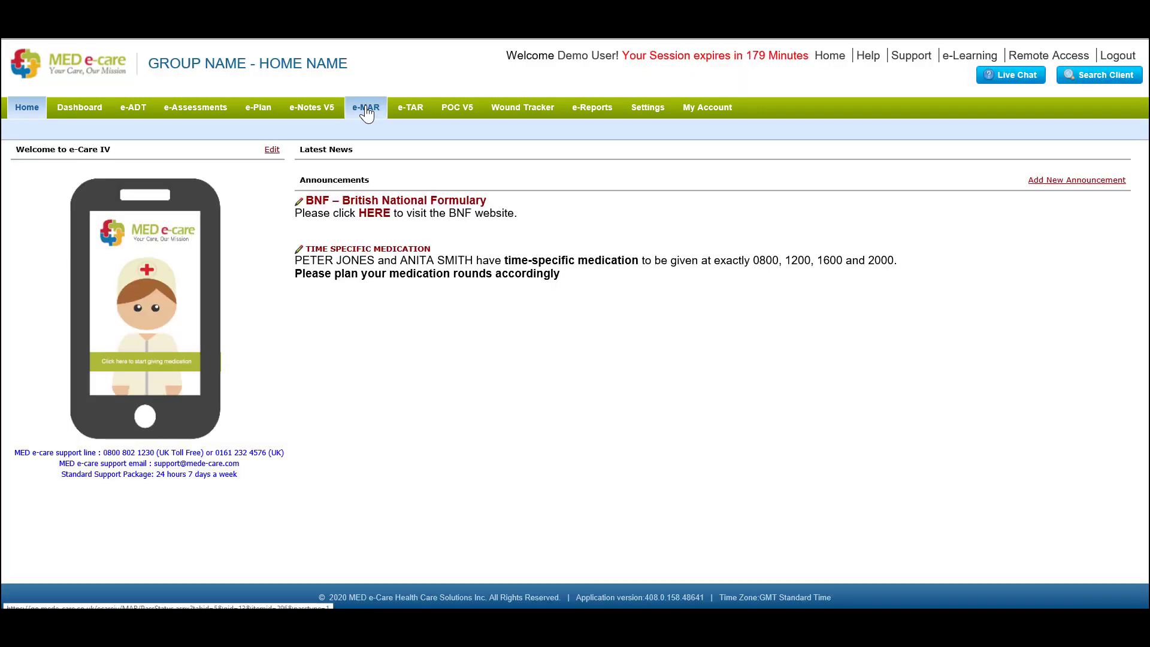
# - Open the e-MAR medication rounds for the day and view the available unit filter options
pyautogui.click(365, 110)
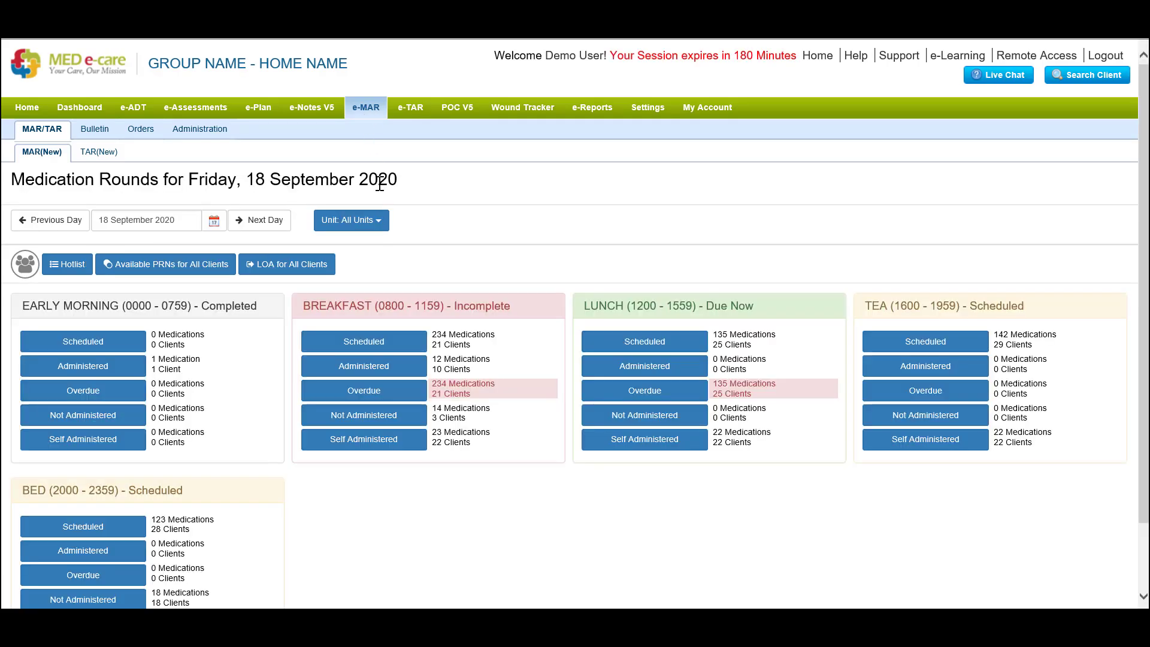
pyautogui.scroll(-2, 379, 184)
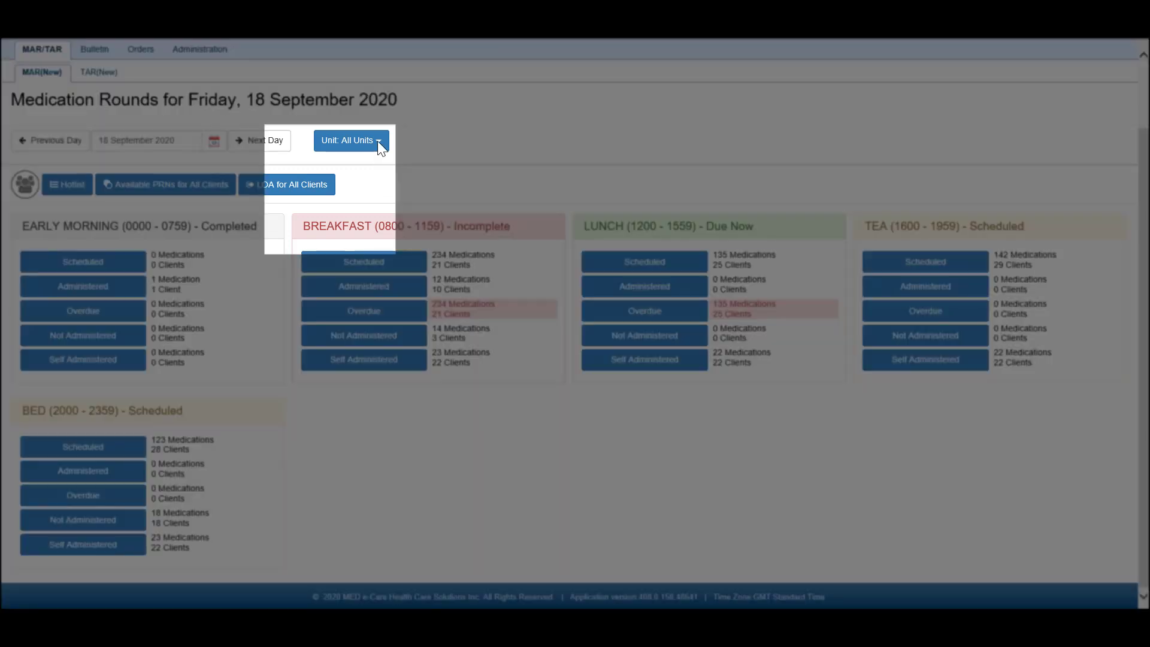
pyautogui.click(378, 141)
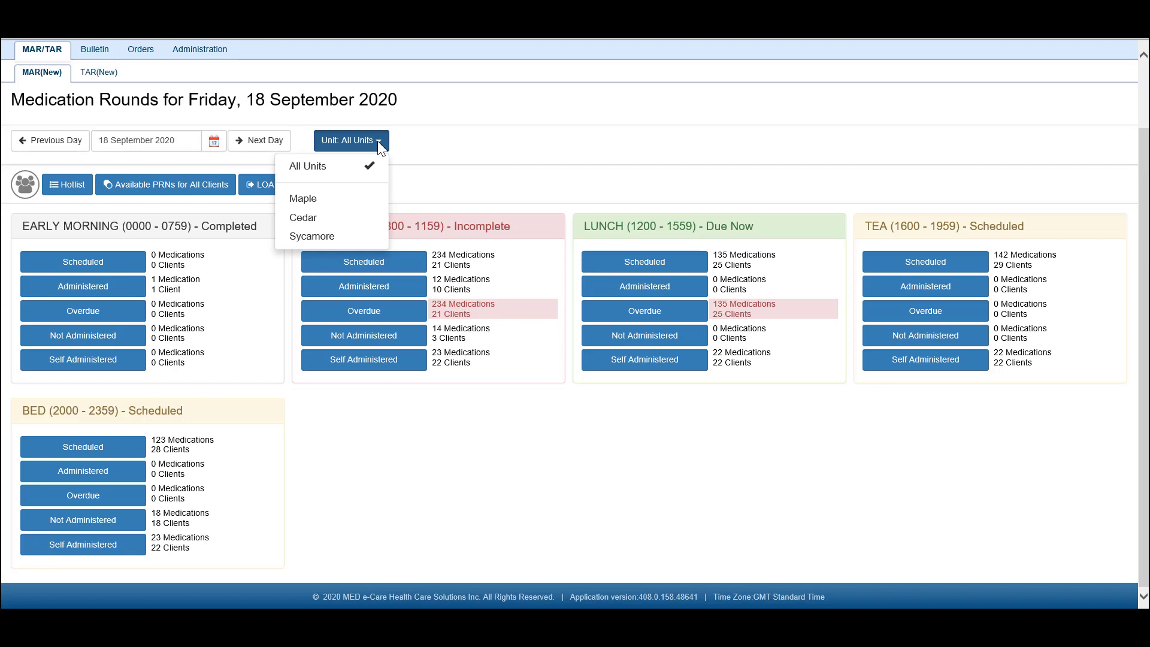
pyautogui.click(461, 149)
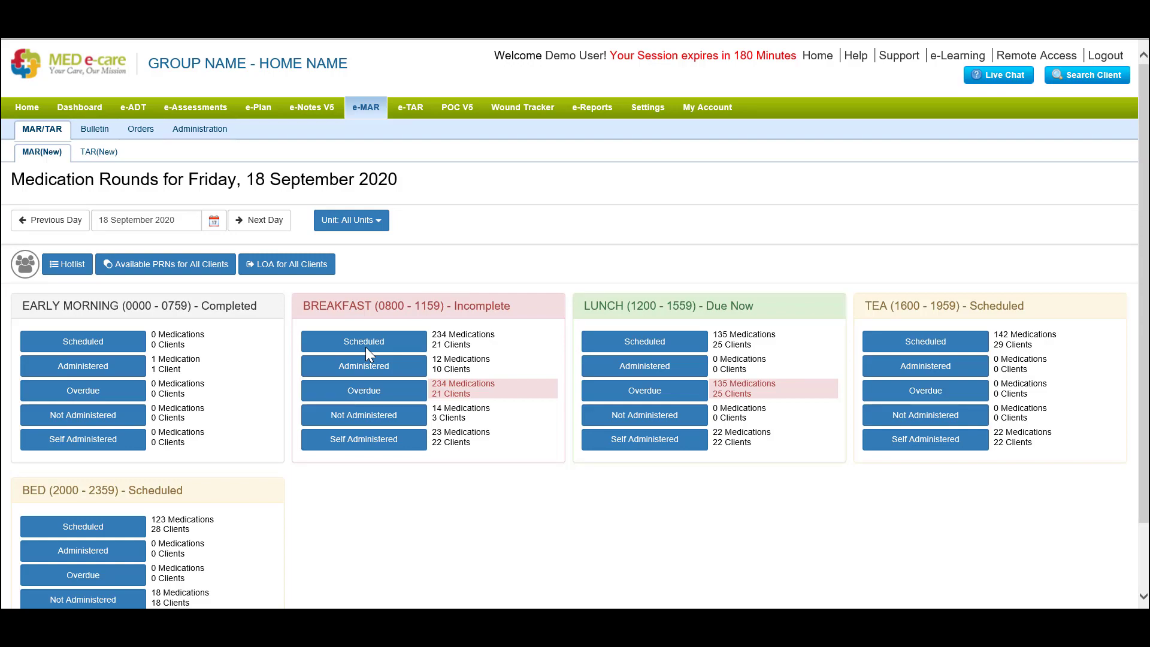
# - Open the scheduled breakfast round and defer the overdue medications with the reason "delayed doing breakfast round due to emergency (resident fall)"
pyautogui.click(365, 348)
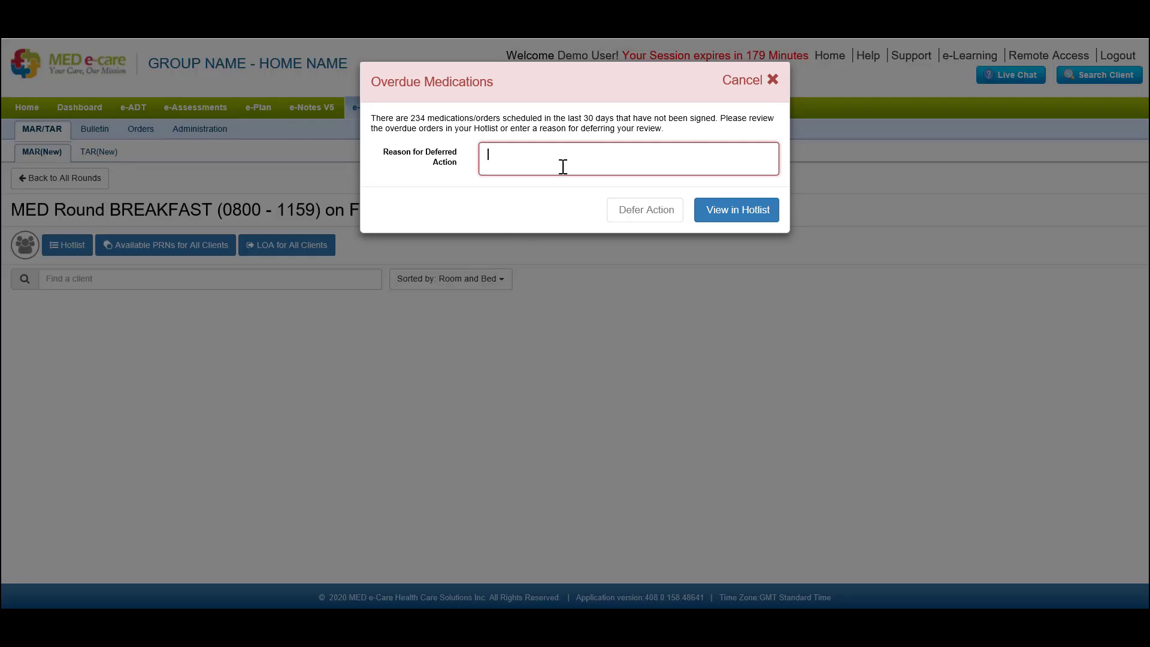
pyautogui.write('delayed doing breakfast round due to emergency (resident fall)')
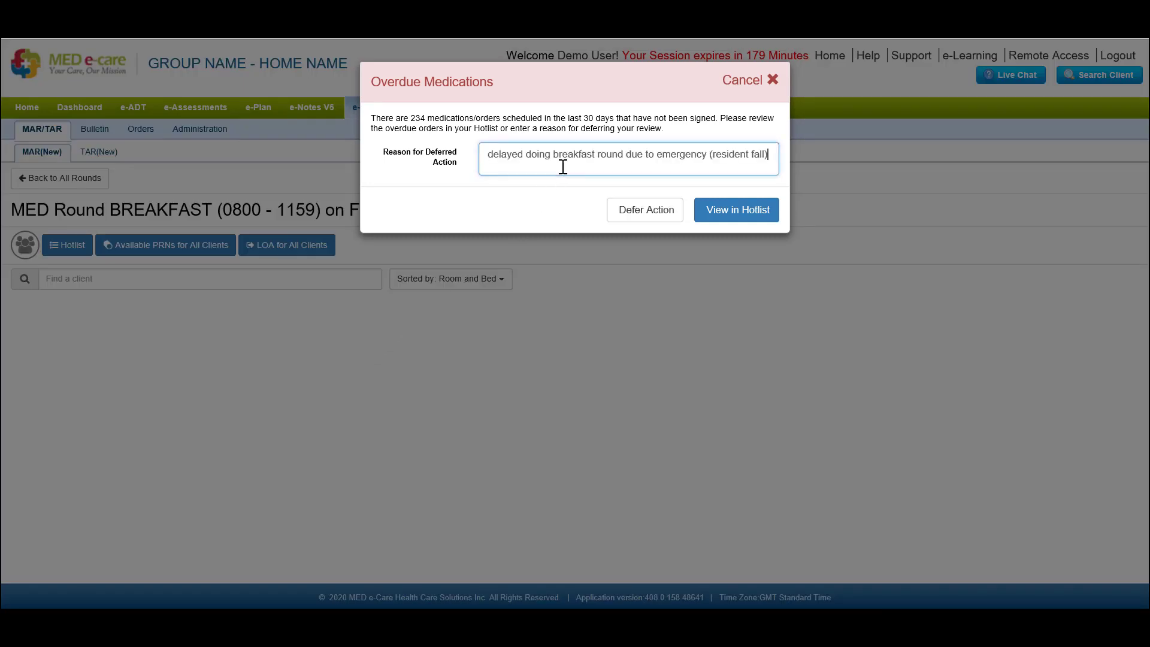
pyautogui.click(645, 211)
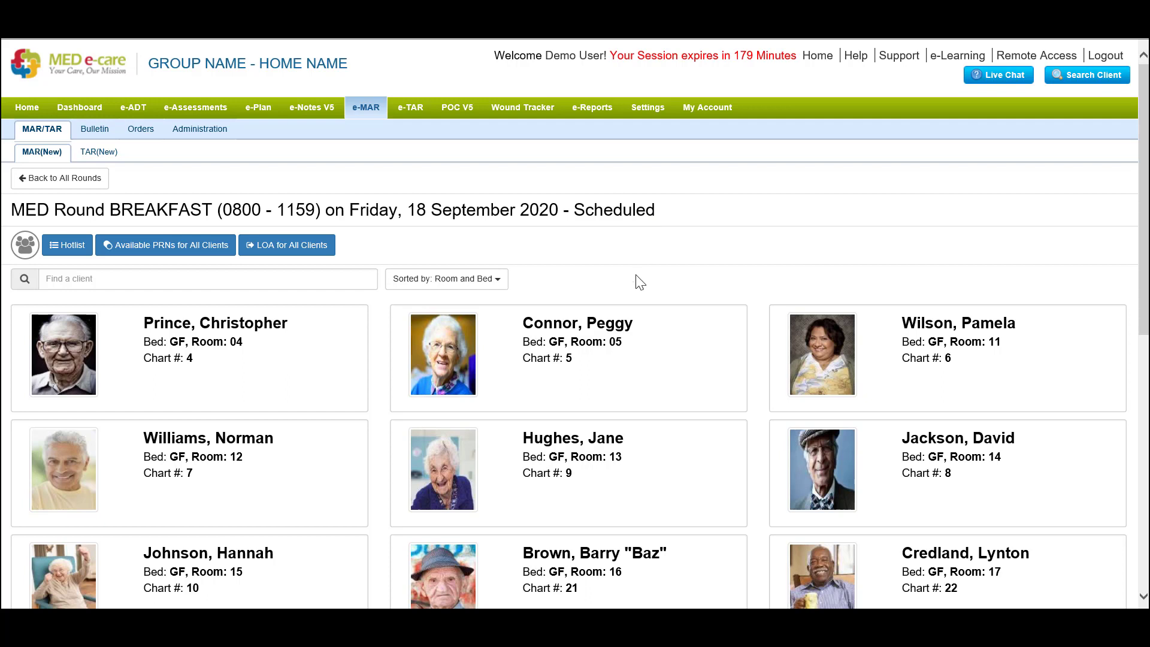
# - Look through the clients in the breakfast round and search the client list for "jo"
pyautogui.scroll(-3, 542, 329)
pyautogui.scroll(-5, 542, 329)
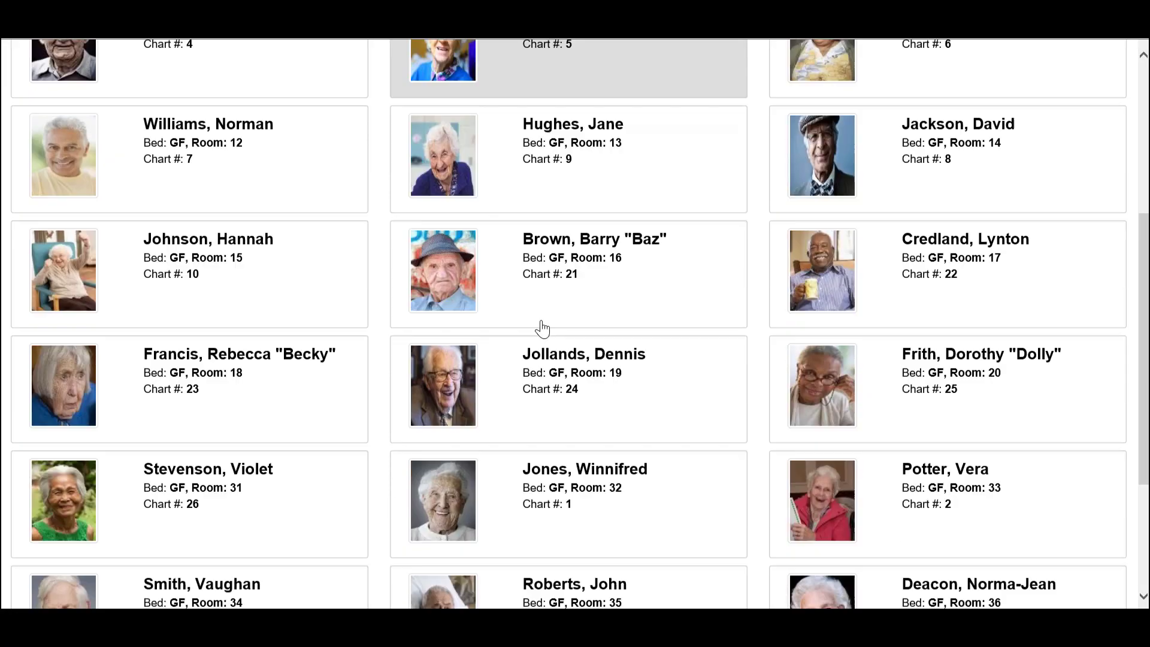
pyautogui.scroll(-2, 542, 328)
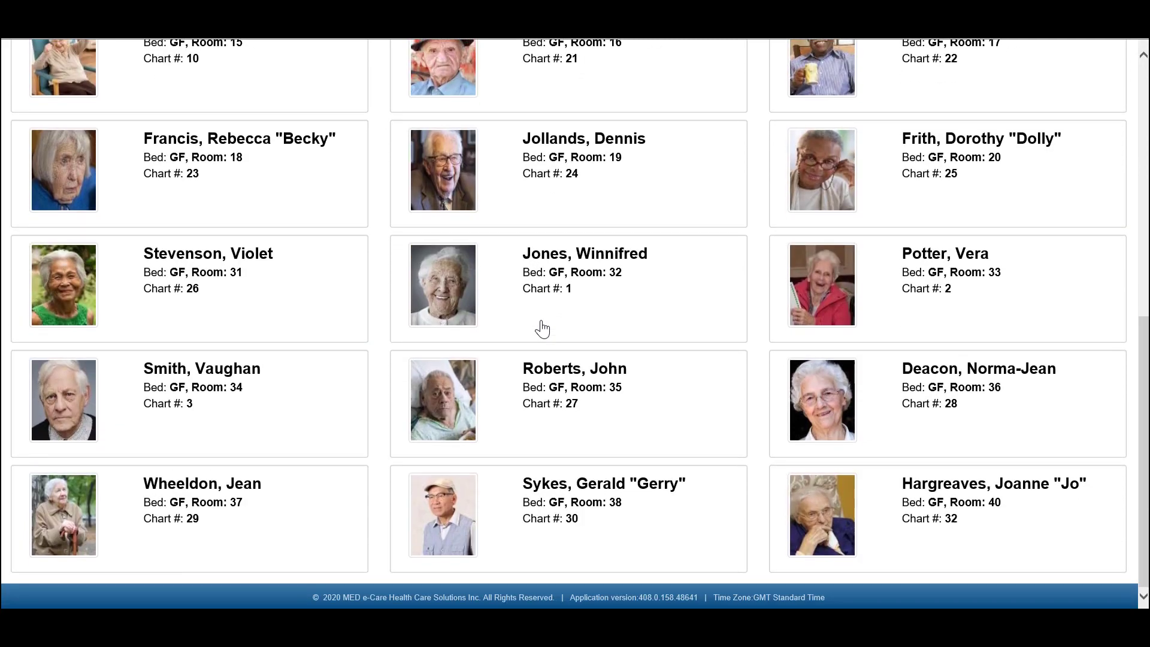
pyautogui.scroll(8, 542, 328)
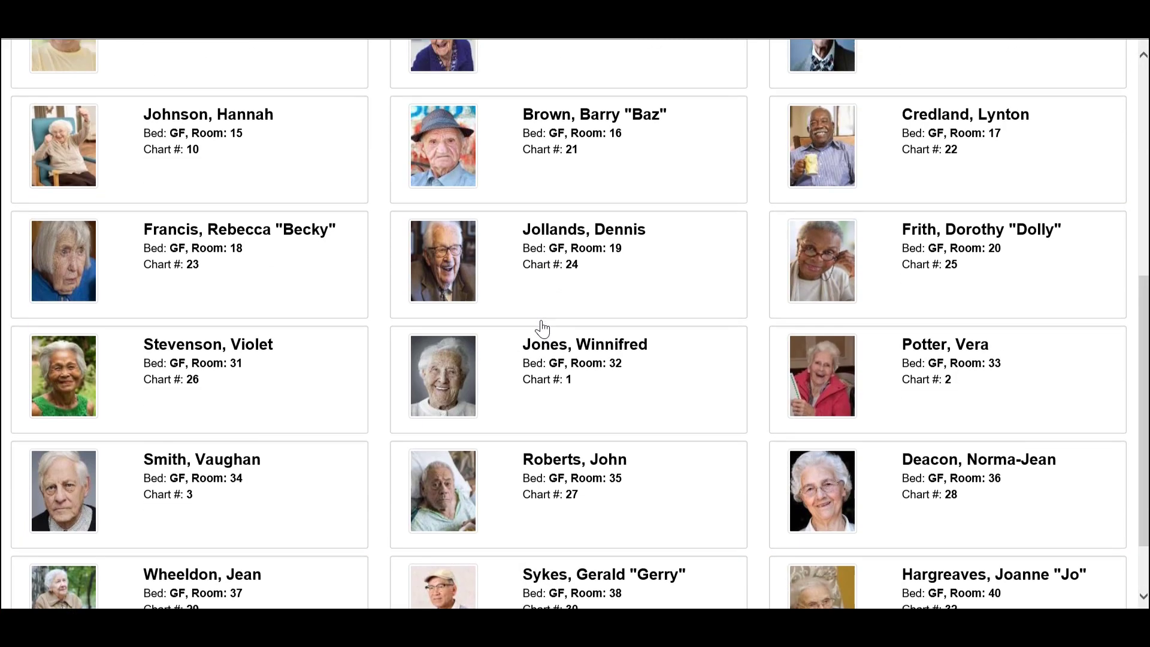
pyautogui.scroll(2, 542, 328)
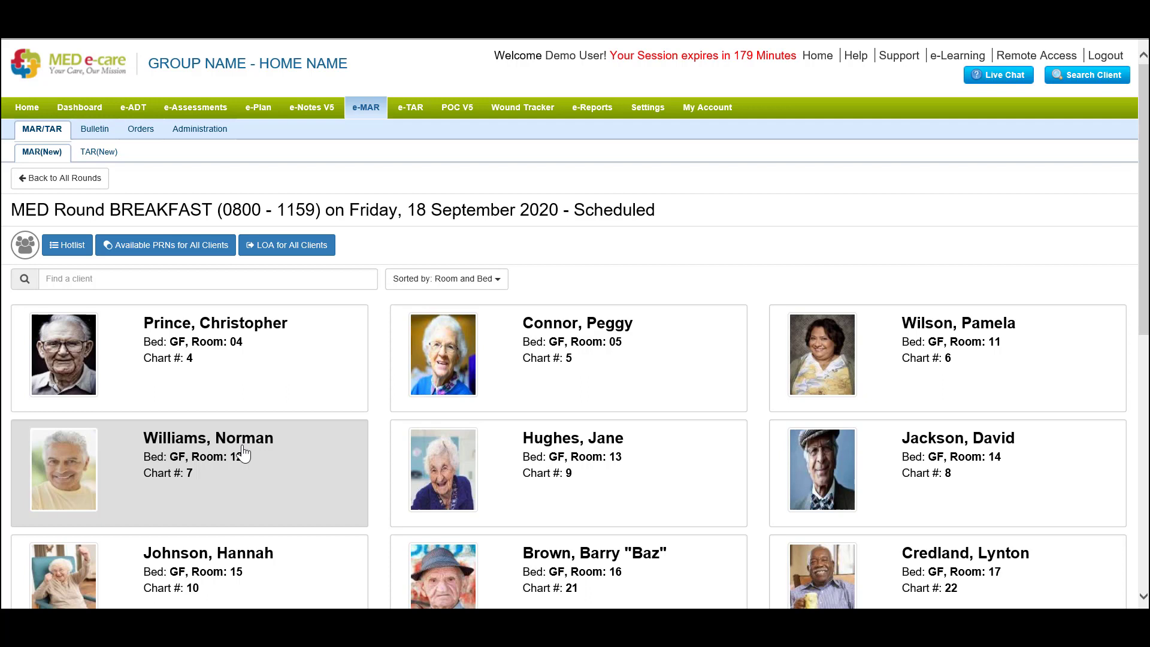
pyautogui.click(106, 280)
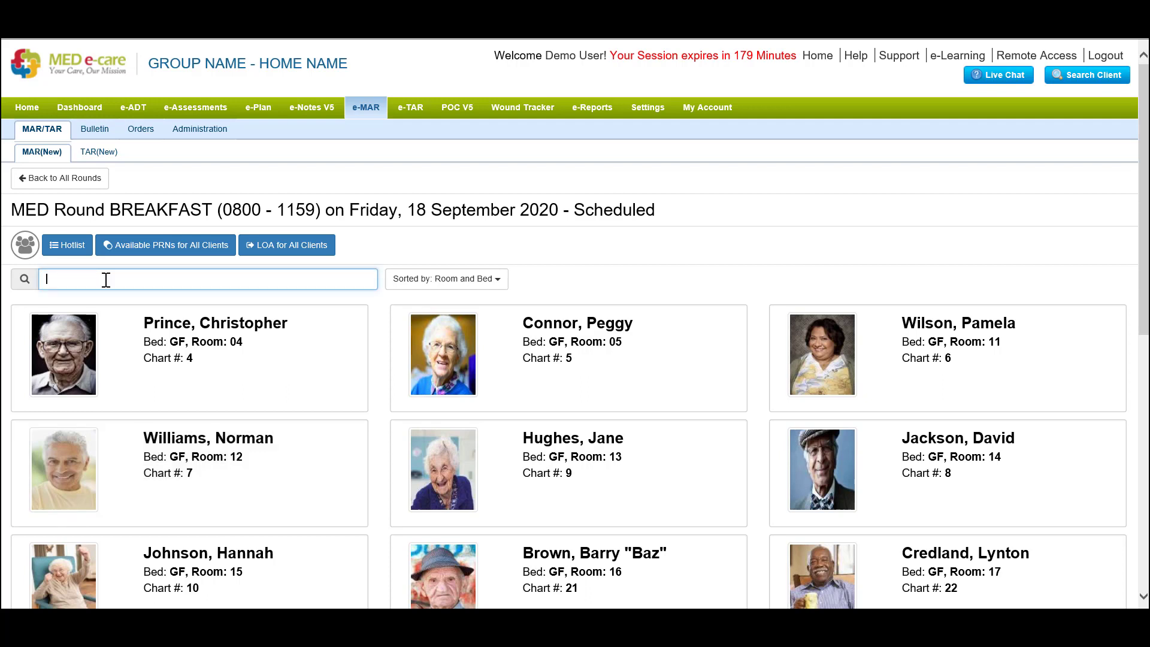
pyautogui.write('jo')
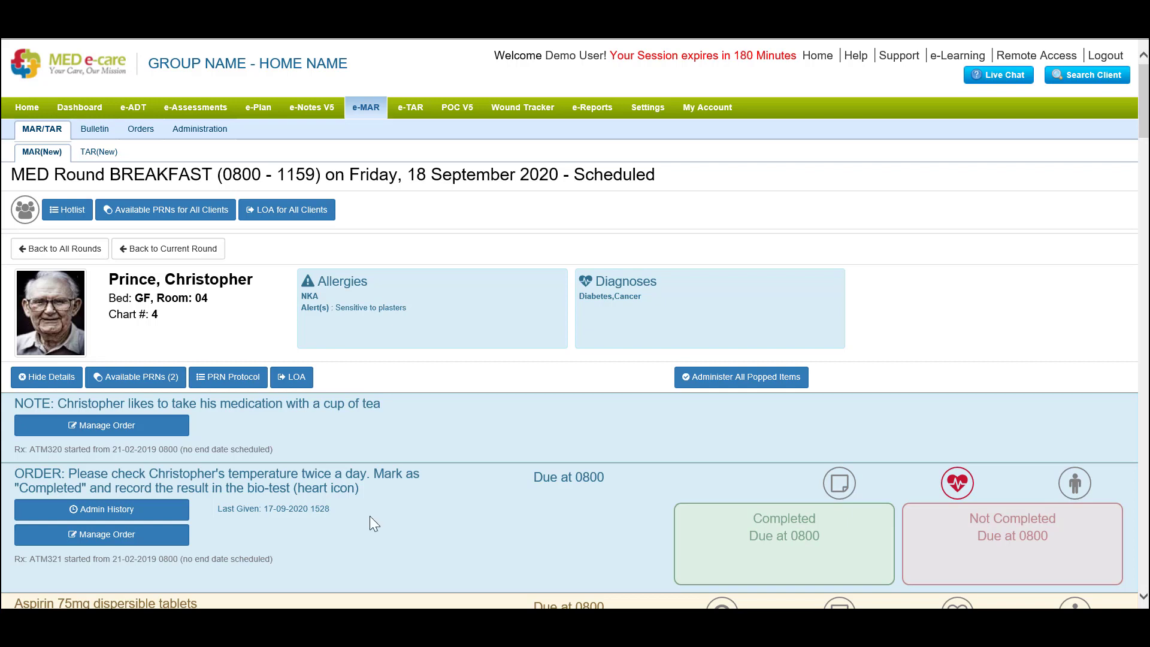
# - Examine the notes, orders and medications due at 0800 for the client in room 04
pyautogui.scroll(-5, 370, 517)
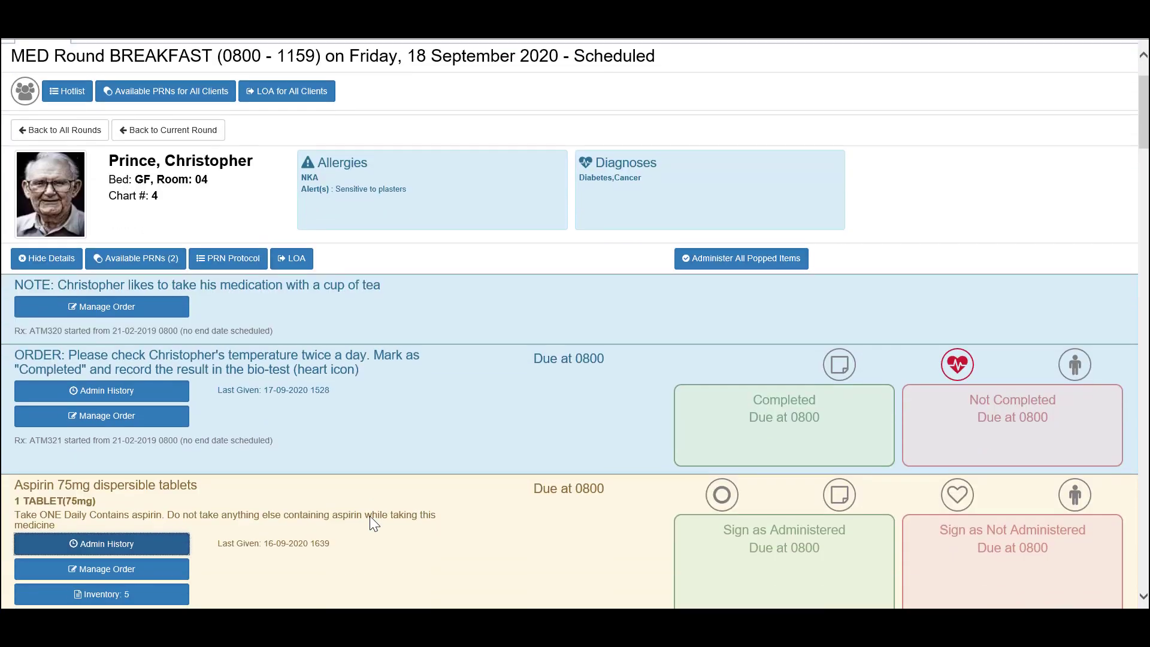
pyautogui.scroll(-4, 369, 516)
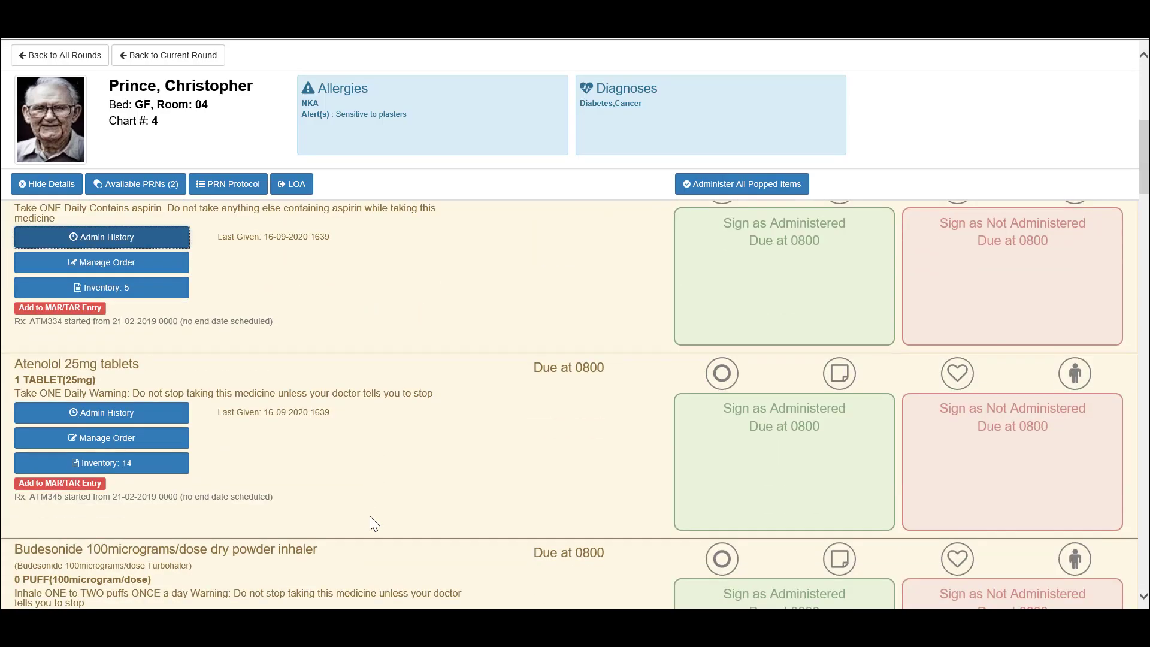
pyautogui.scroll(-1, 369, 517)
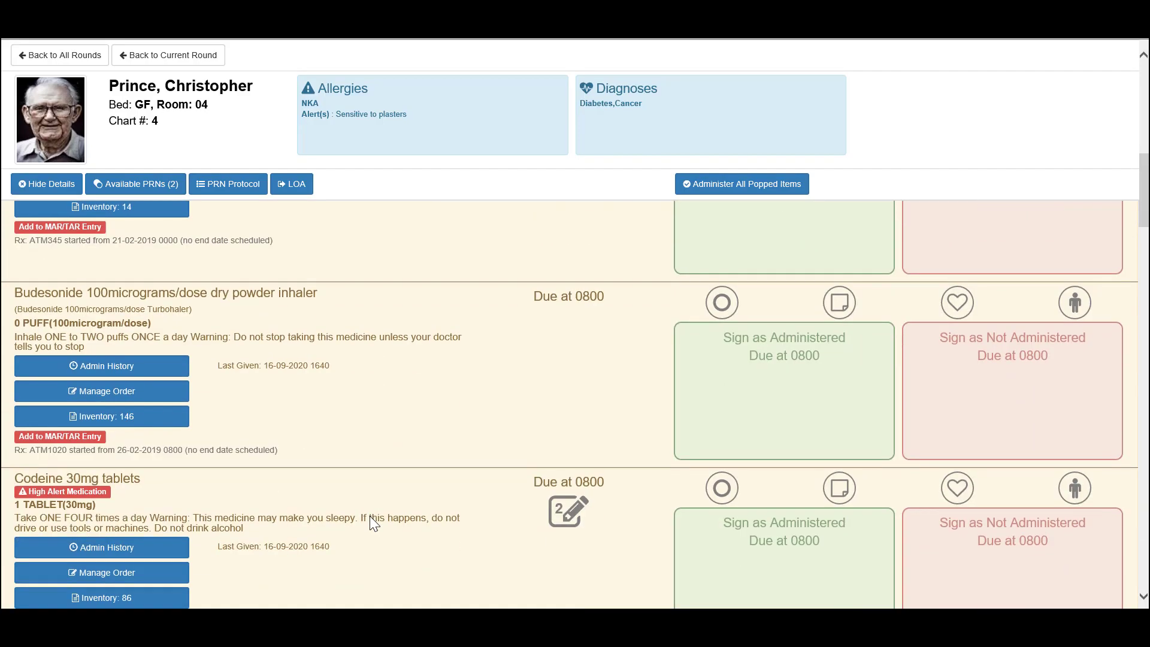
pyautogui.scroll(3, 369, 517)
pyautogui.scroll(3, 370, 517)
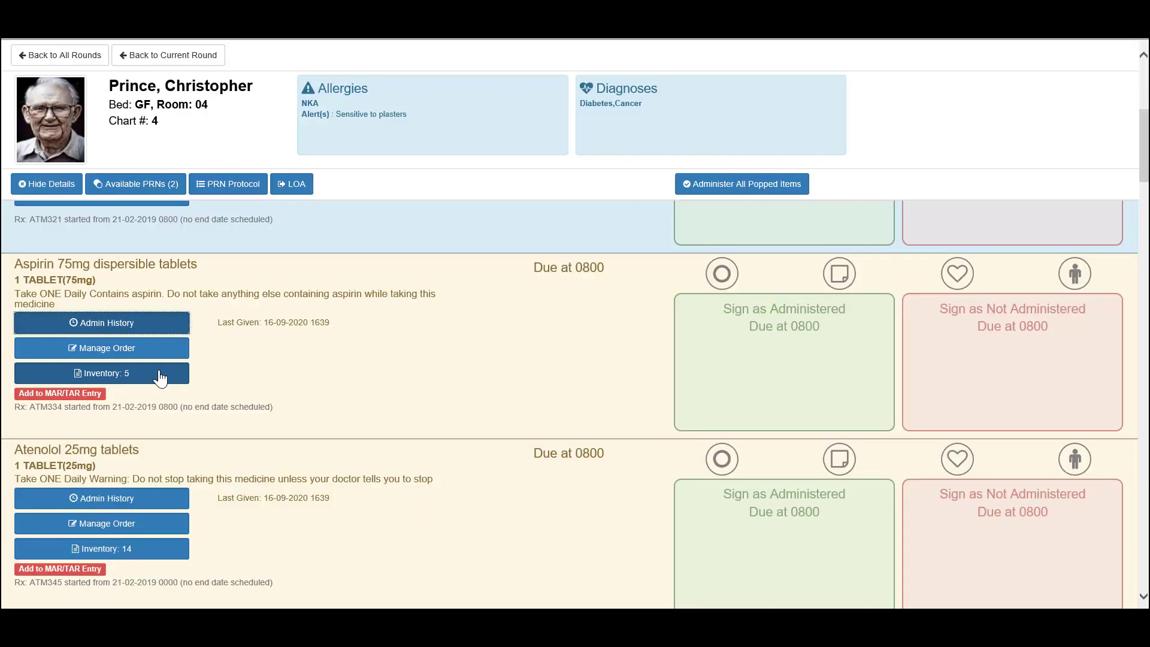
pyautogui.scroll(-9, 159, 378)
pyautogui.scroll(-12, 159, 378)
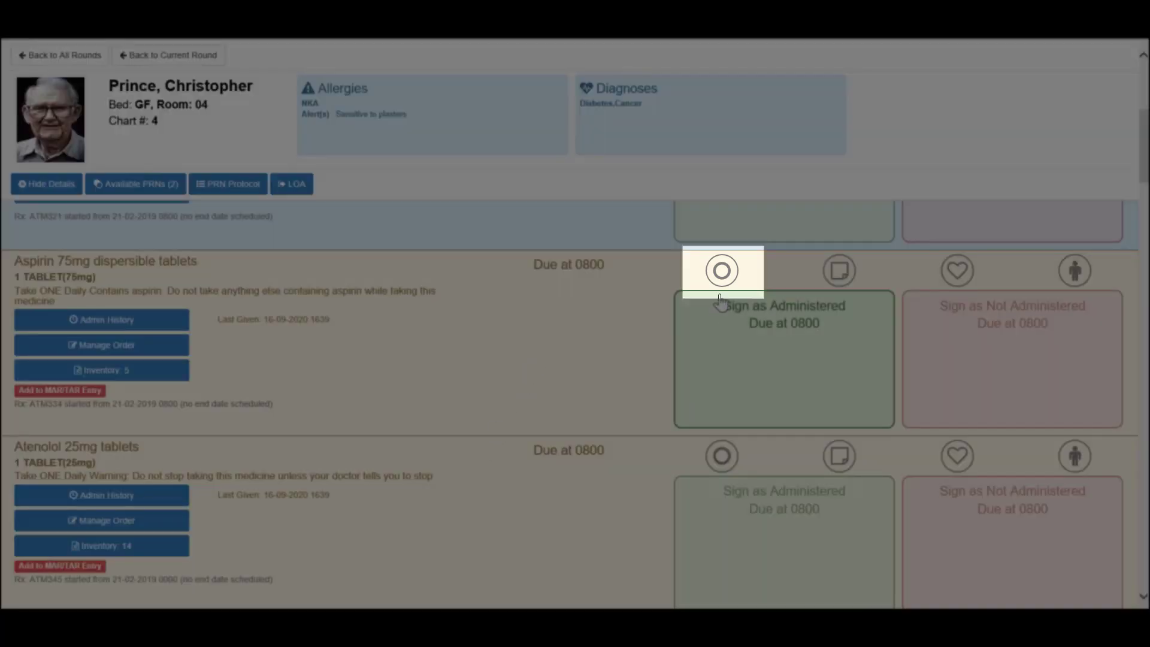
# - Mark Aspirin 75mg dispersible tablets and Atenolol 25mg tablets as popped and administer all popped items
pyautogui.click(721, 273)
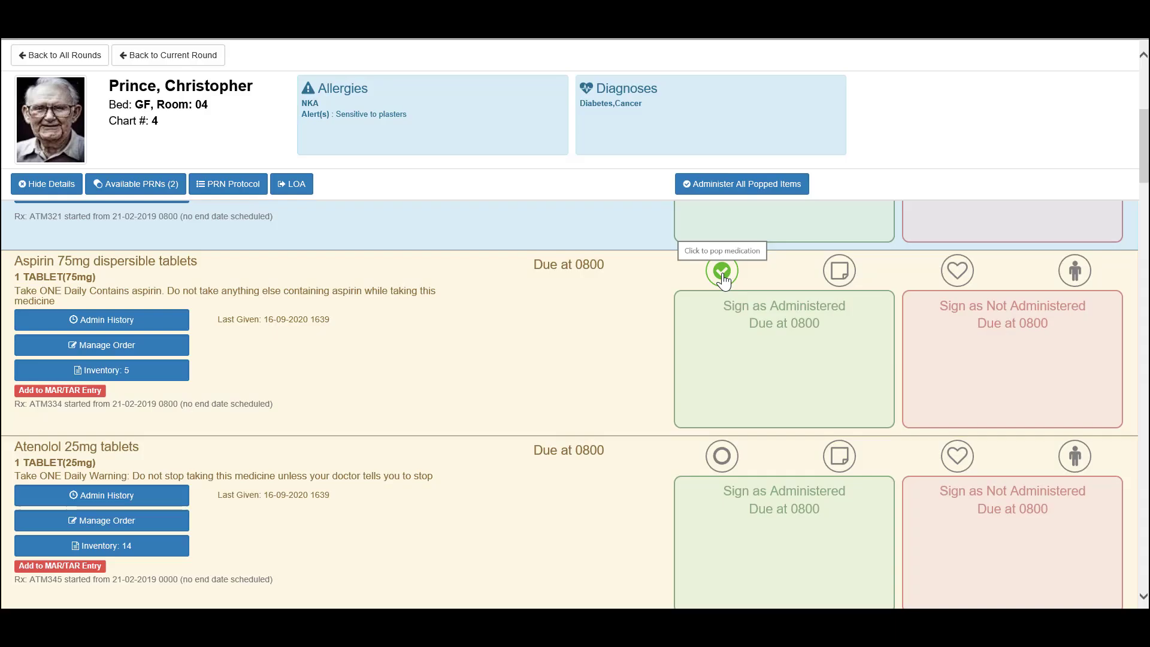
pyautogui.click(720, 465)
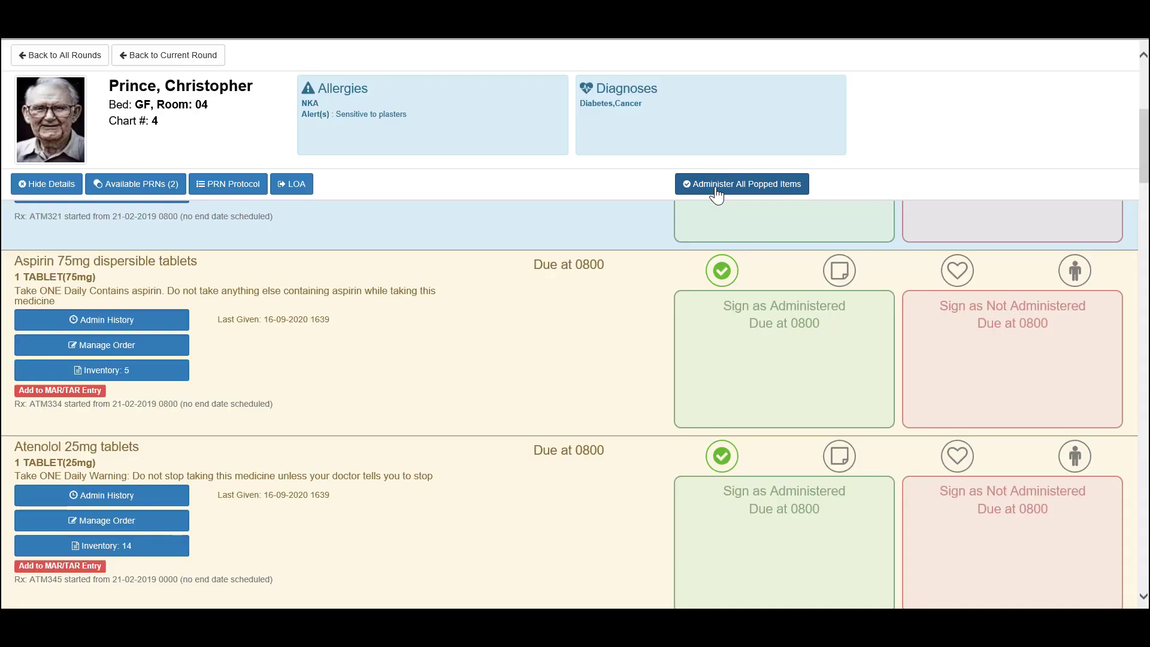
pyautogui.click(717, 190)
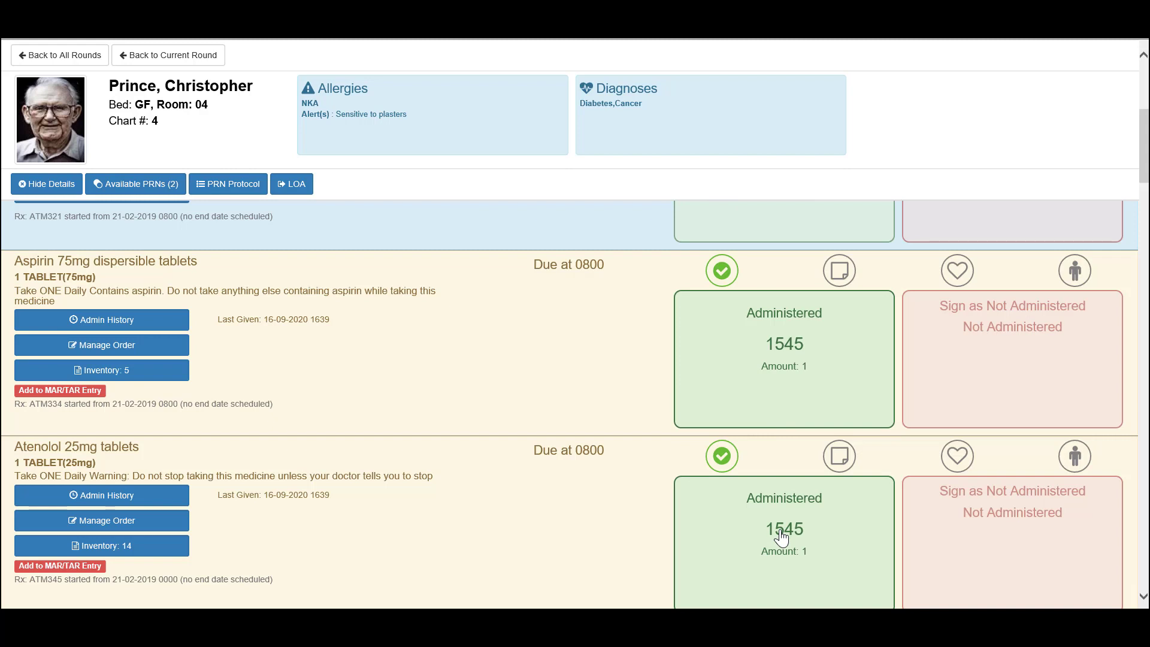
# - Sign the Budesonide 100micrograms/dose dry powder inhaler as administered with an amount of 2 puffs
pyautogui.scroll(-4, 781, 536)
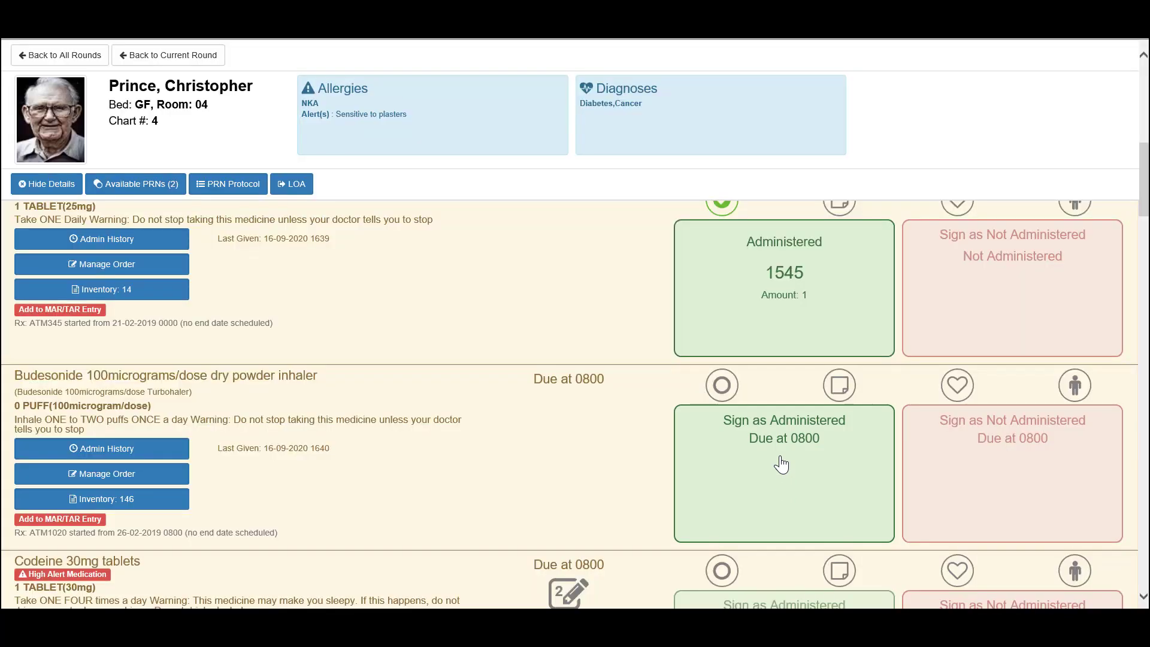
pyautogui.click(780, 463)
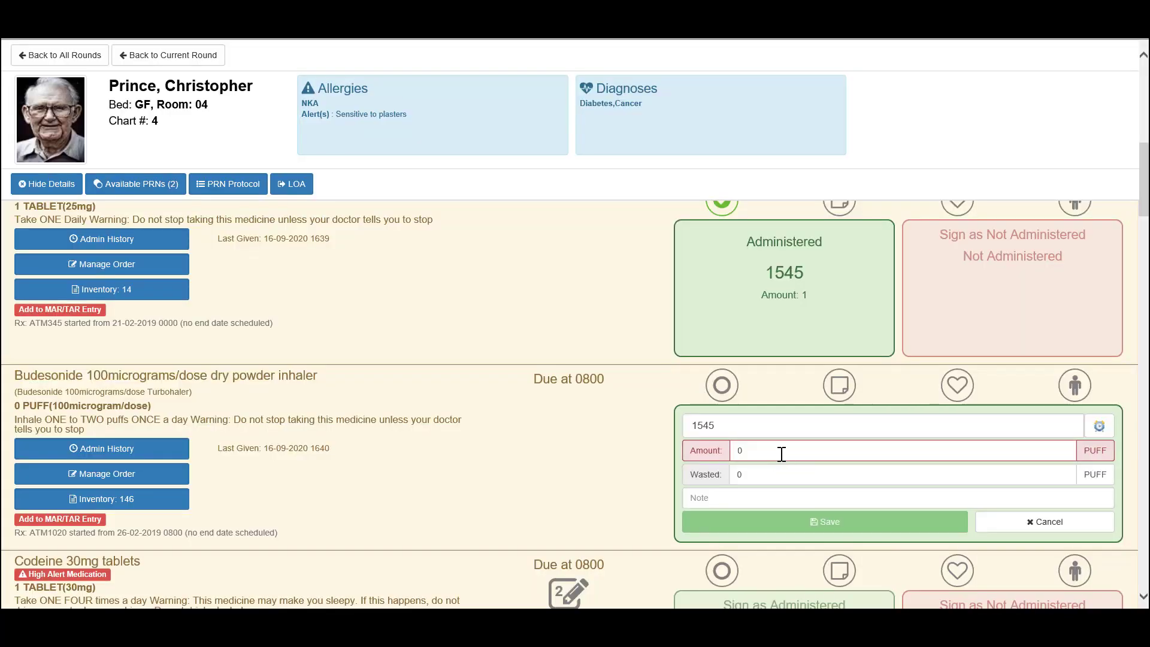
pyautogui.moveTo(781, 448); pyautogui.dragTo(732, 446)
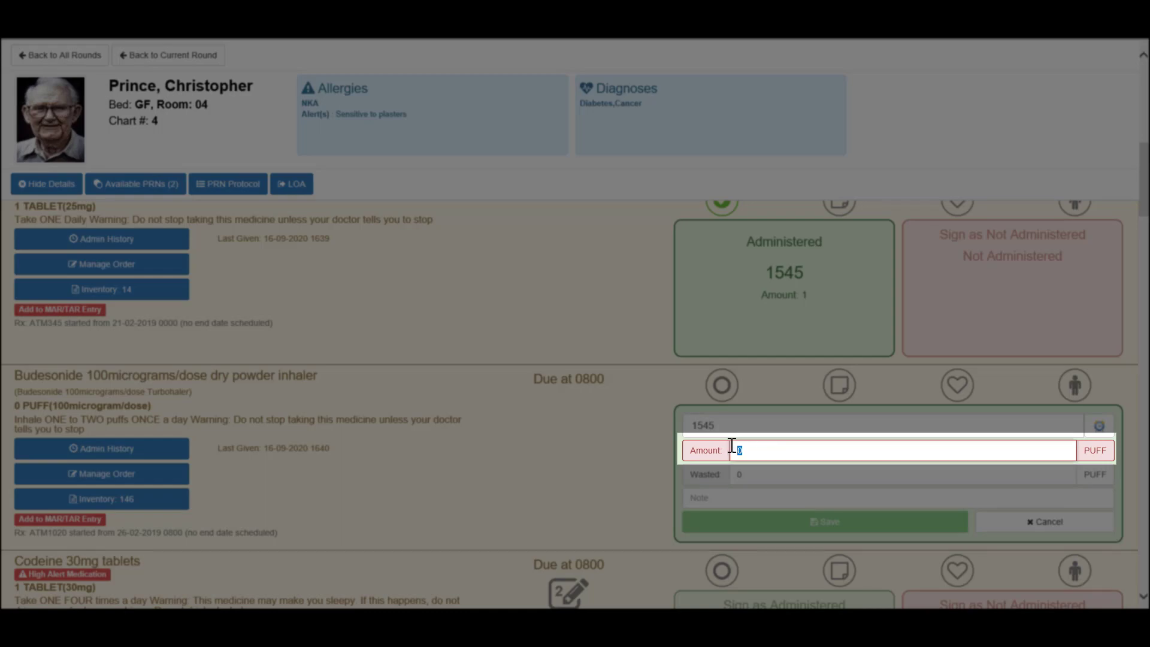
pyautogui.write('2')
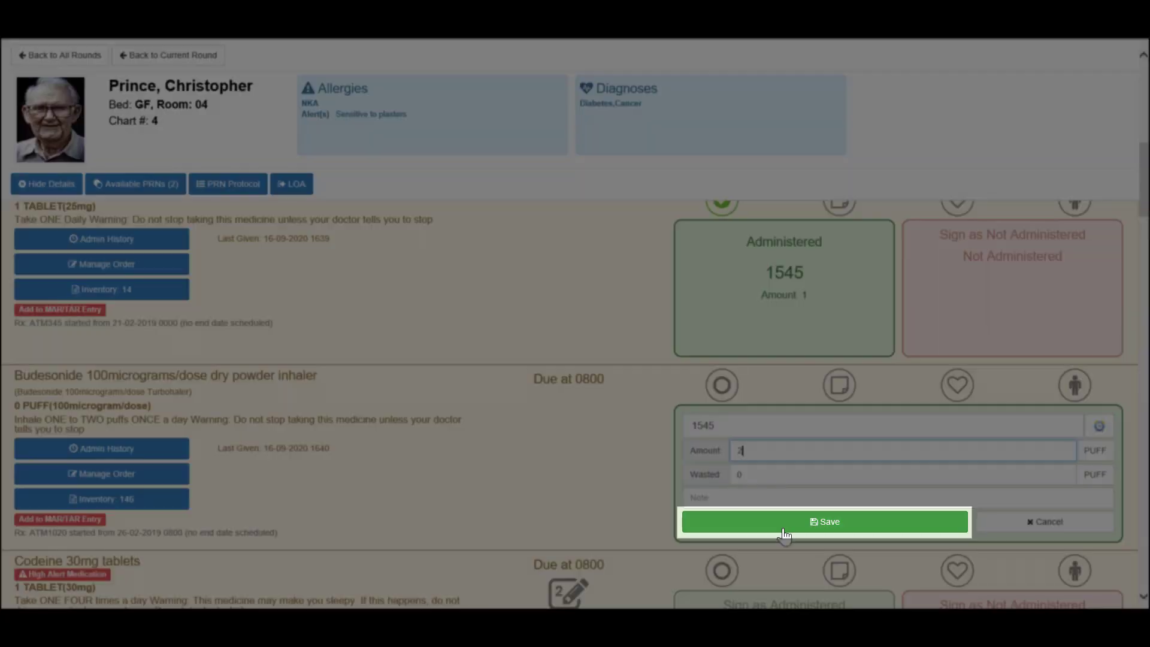
pyautogui.click(783, 527)
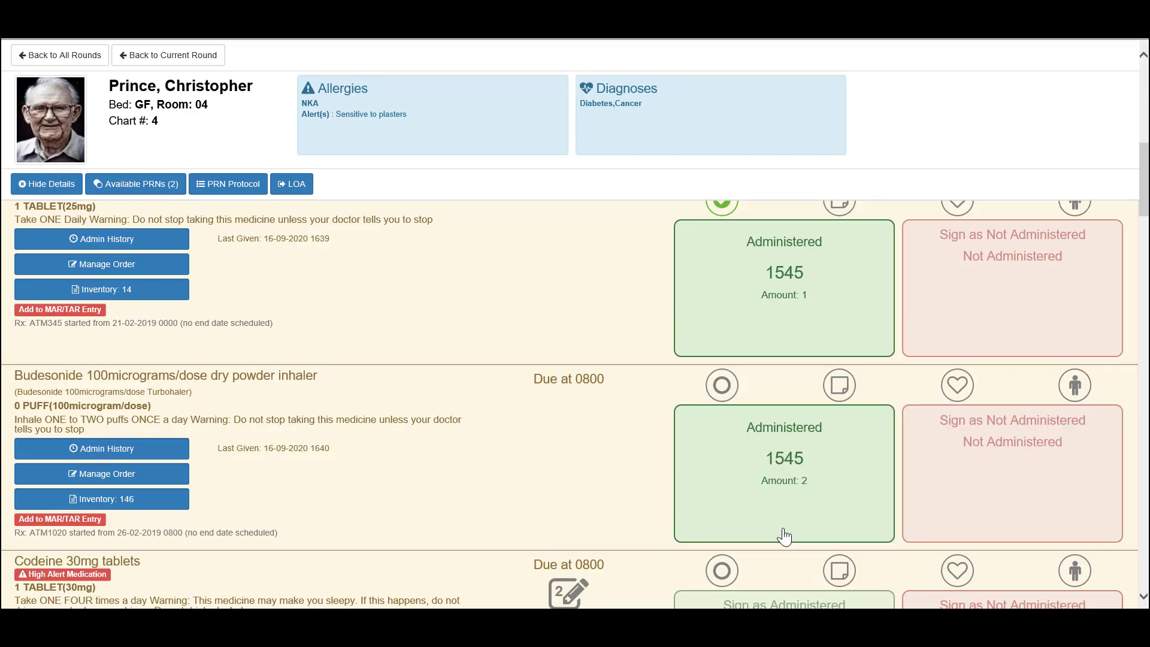
# - Sign the Codeine 30mg tablets as administered and complete the witness signature with the witness's username and password
pyautogui.scroll(-3, 783, 535)
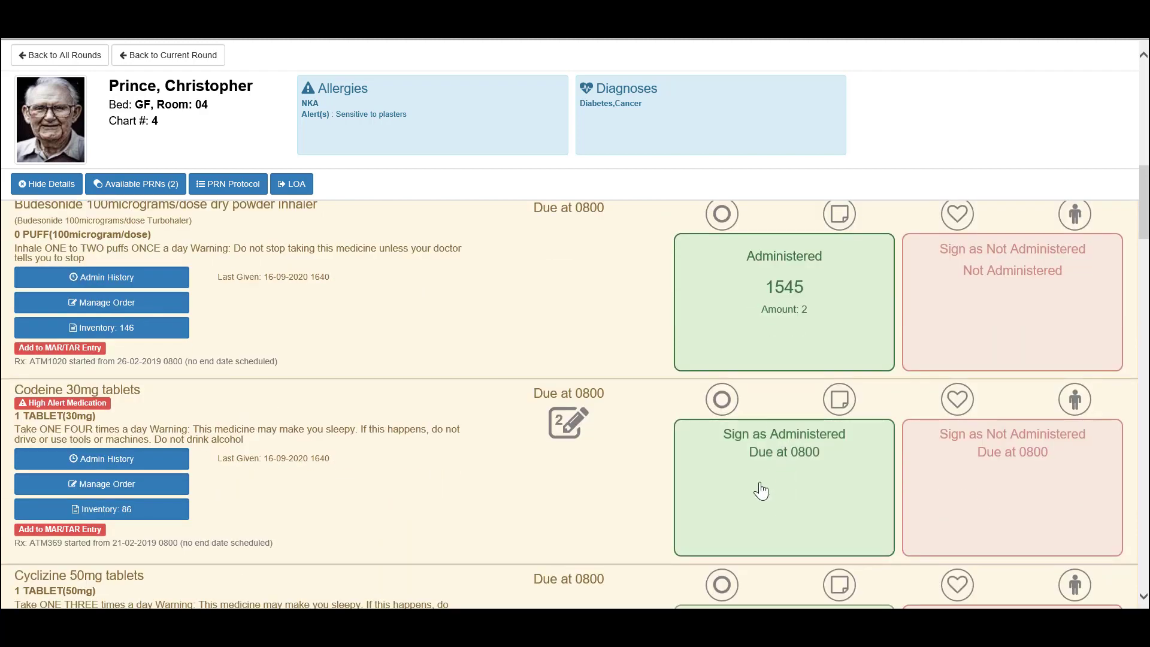
pyautogui.click(760, 491)
pyautogui.click(760, 527)
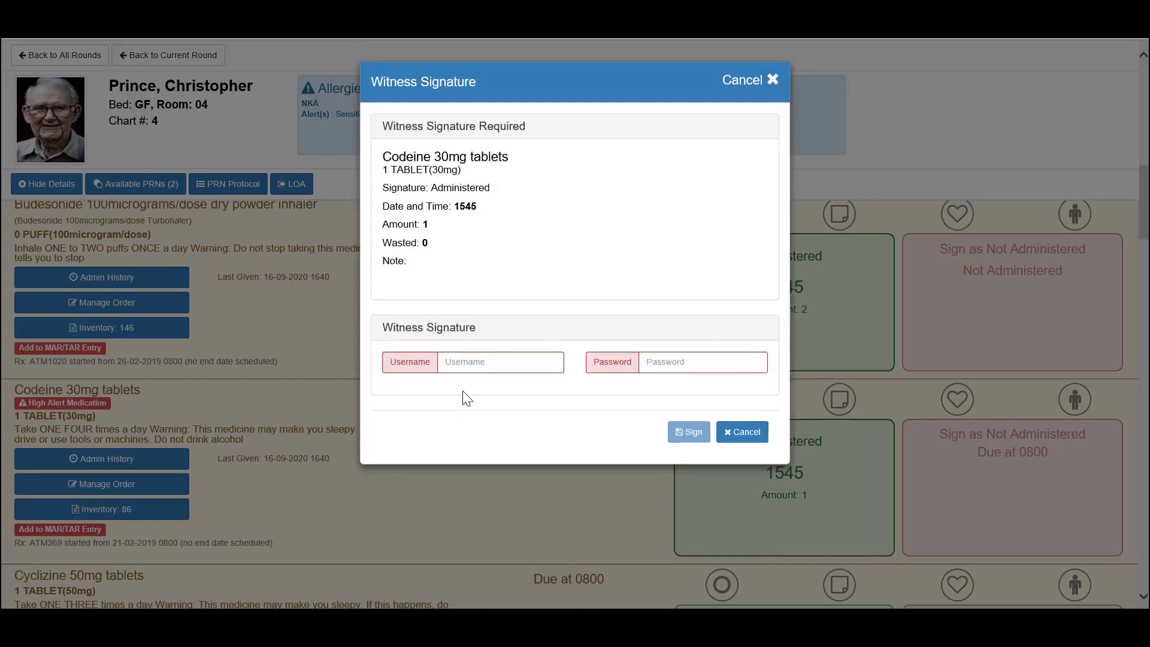
pyautogui.click(500, 361)
pyautogui.write('witness@signature')
pyautogui.press('Tab')
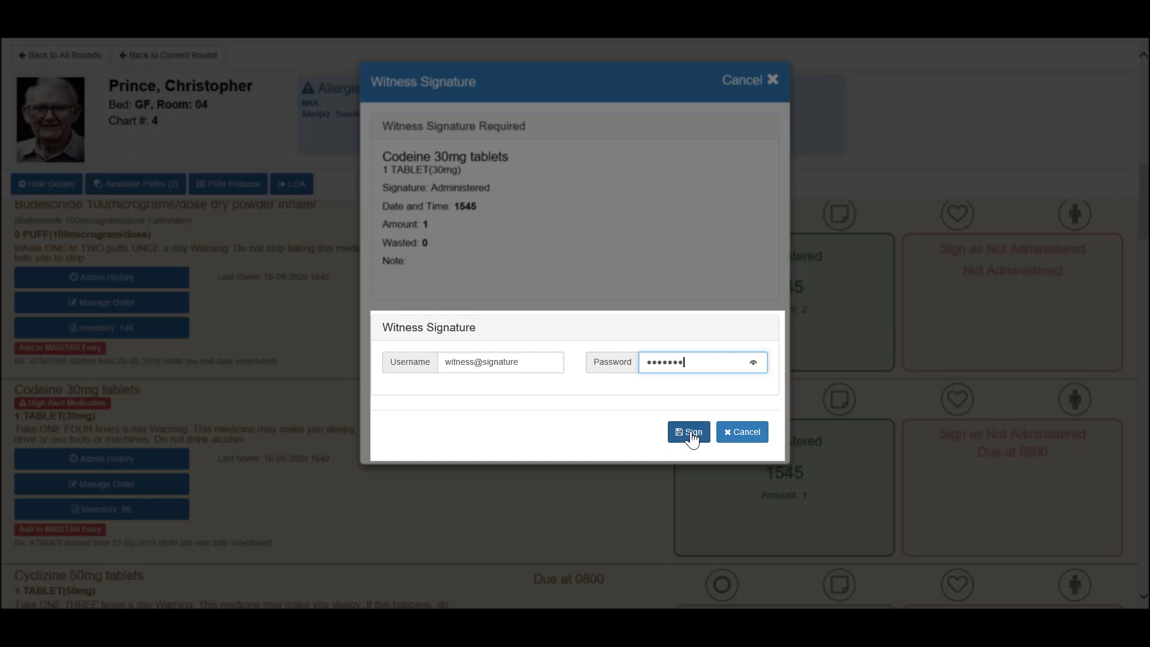
pyautogui.click(690, 434)
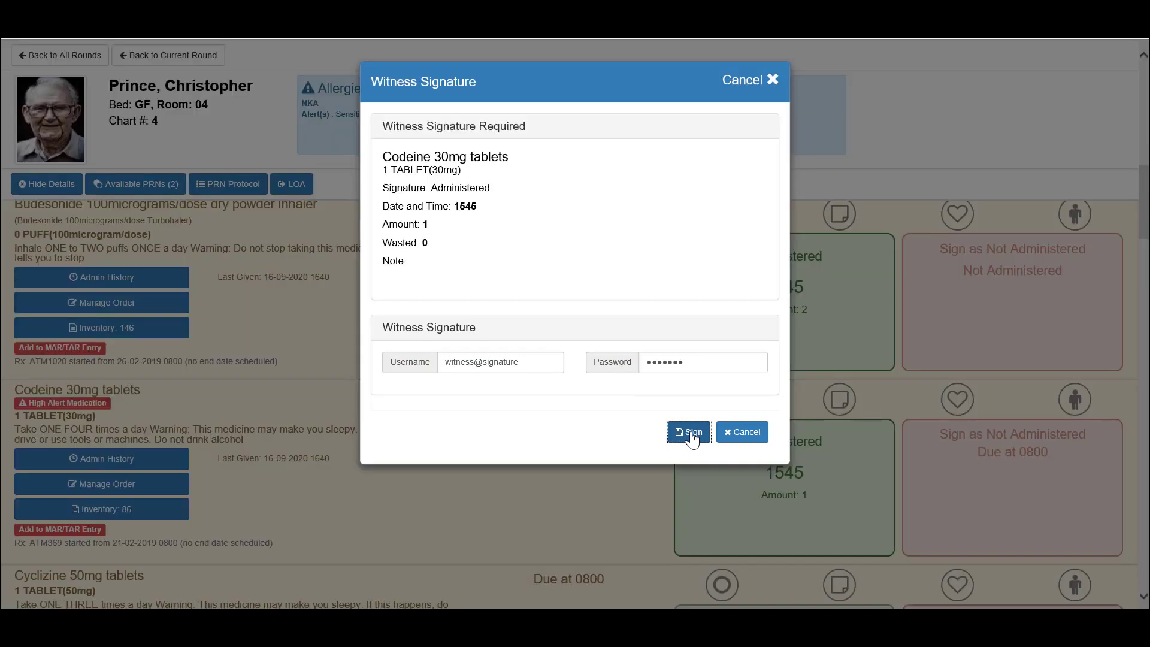
# - Sign the Cyclizine 50mg tablets as not administered with the reason Client Refused Medication, leaving the wasted amount and note blank
pyautogui.scroll(-4, 691, 439)
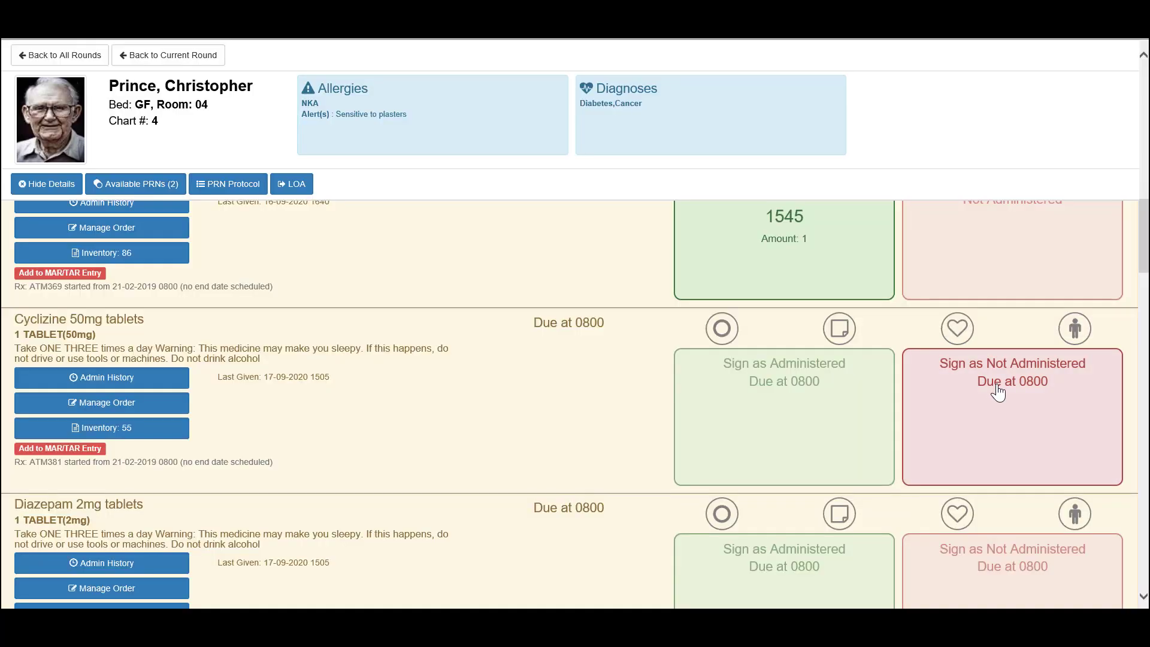
pyautogui.click(994, 390)
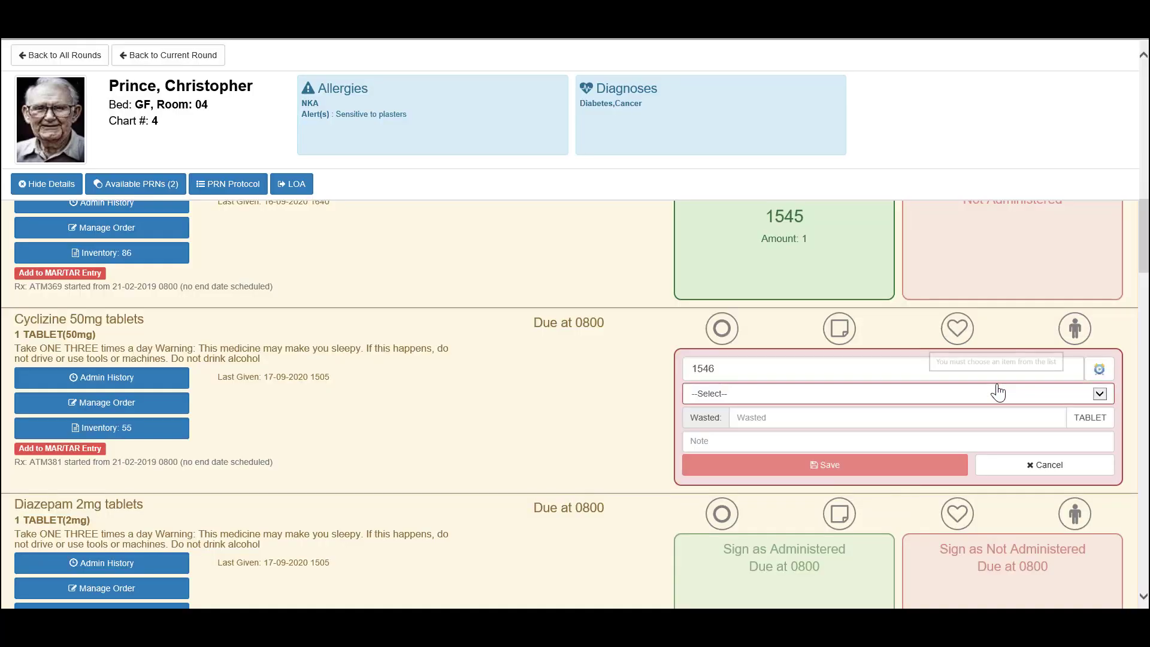
pyautogui.click(889, 399)
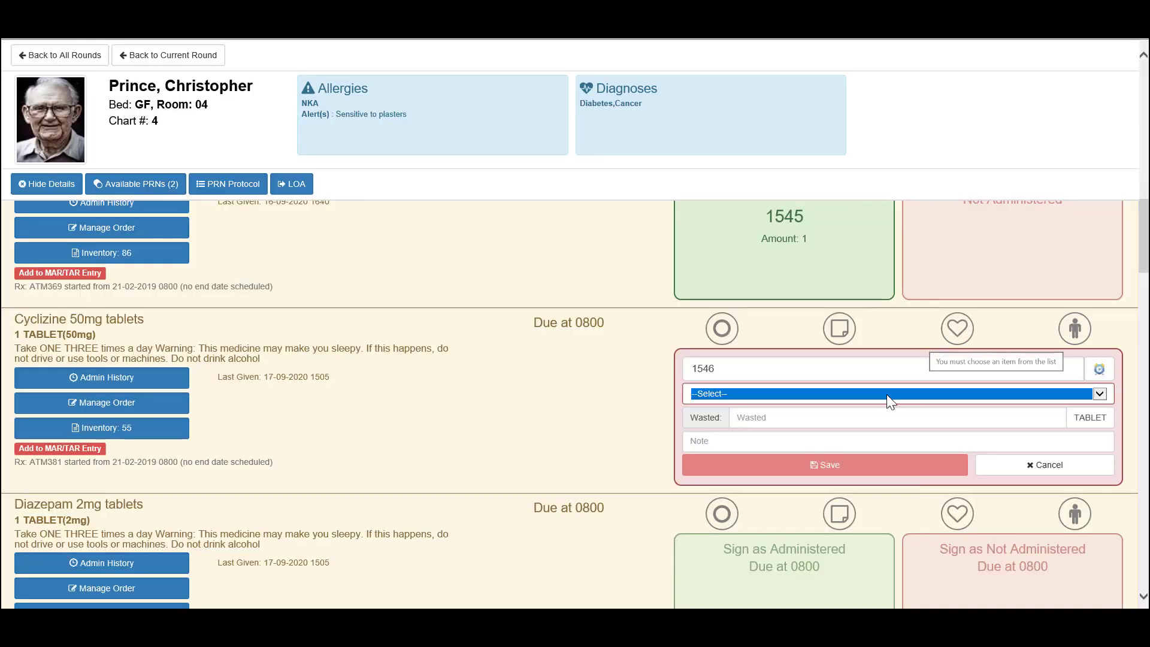
pyautogui.click(886, 394)
pyautogui.click(861, 444)
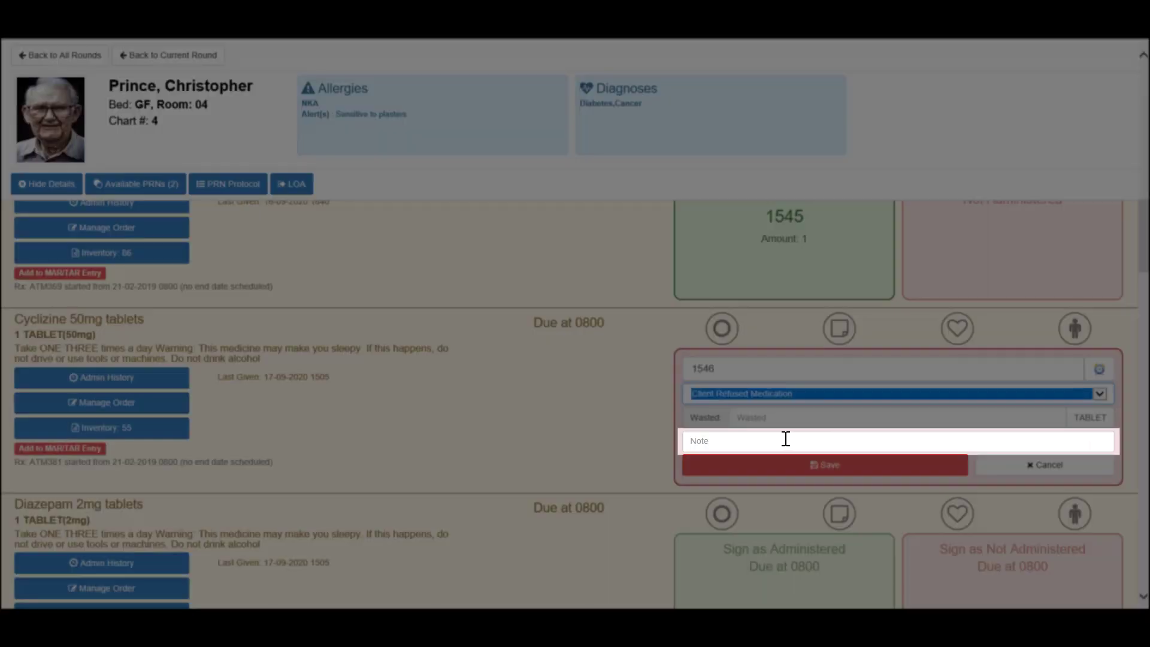
pyautogui.click(786, 440)
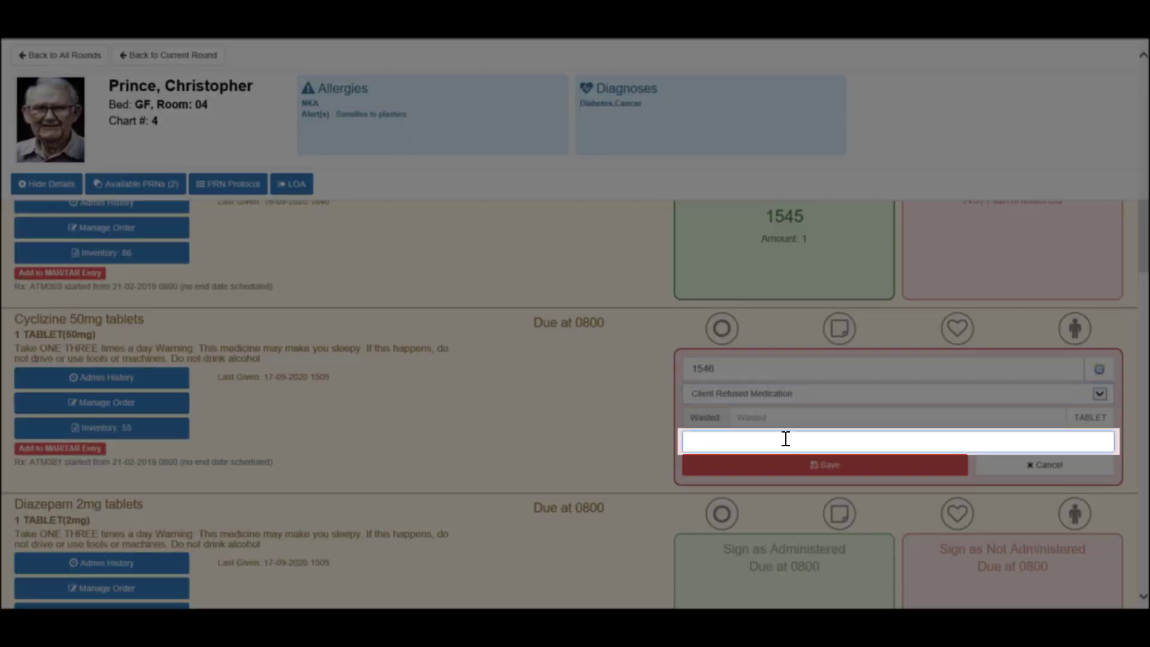
pyautogui.click(782, 417)
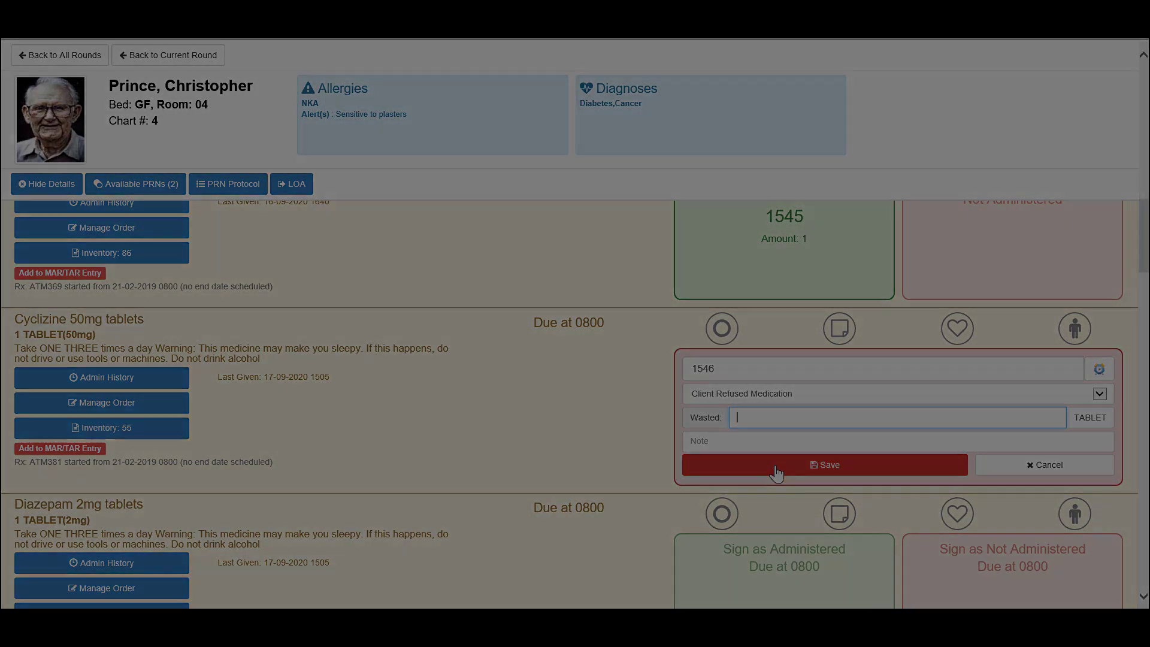
pyautogui.click(777, 468)
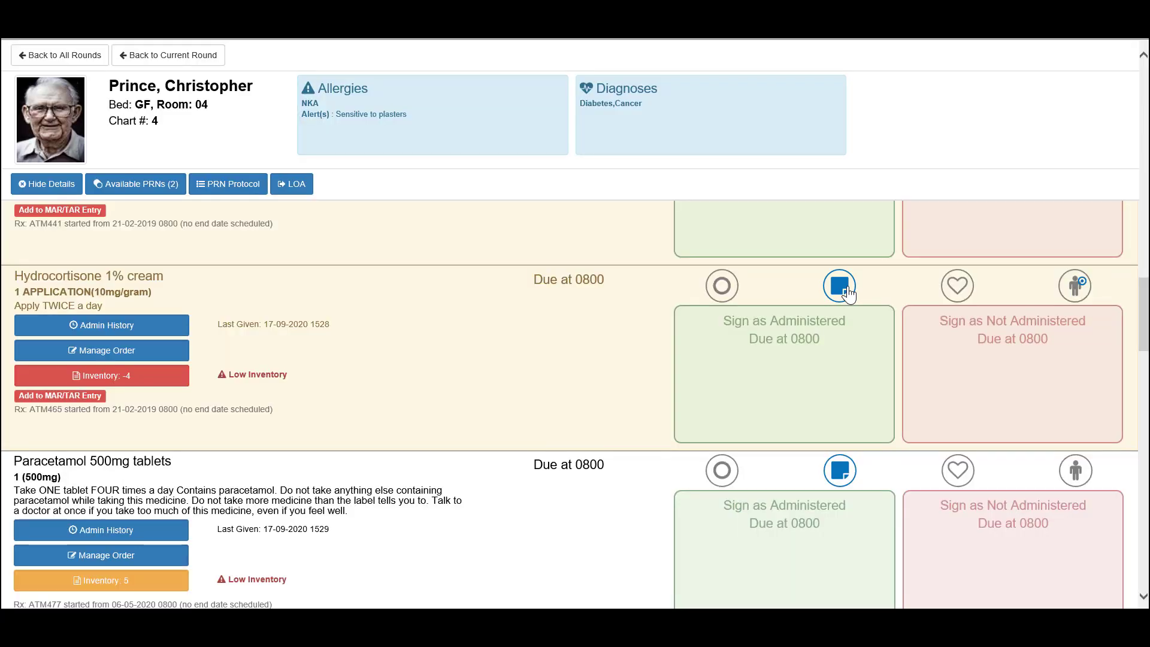
# - Read the previous administration notes for the Hydrocortisone 1% cream and close them without adding a note
pyautogui.click(848, 293)
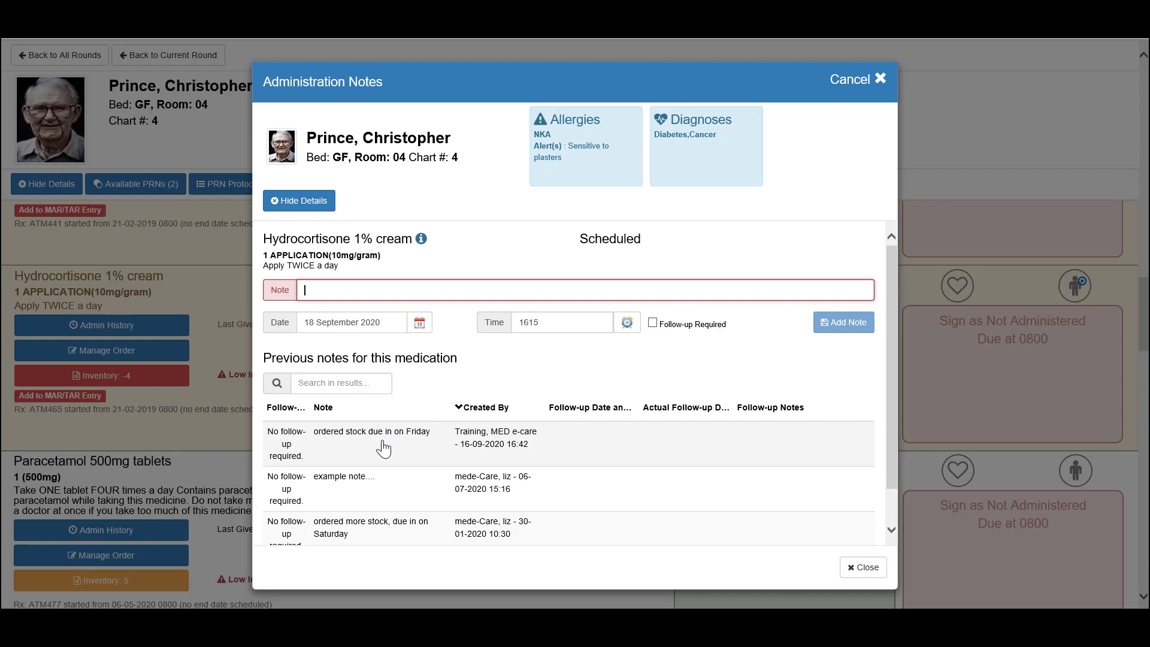
pyautogui.click(876, 81)
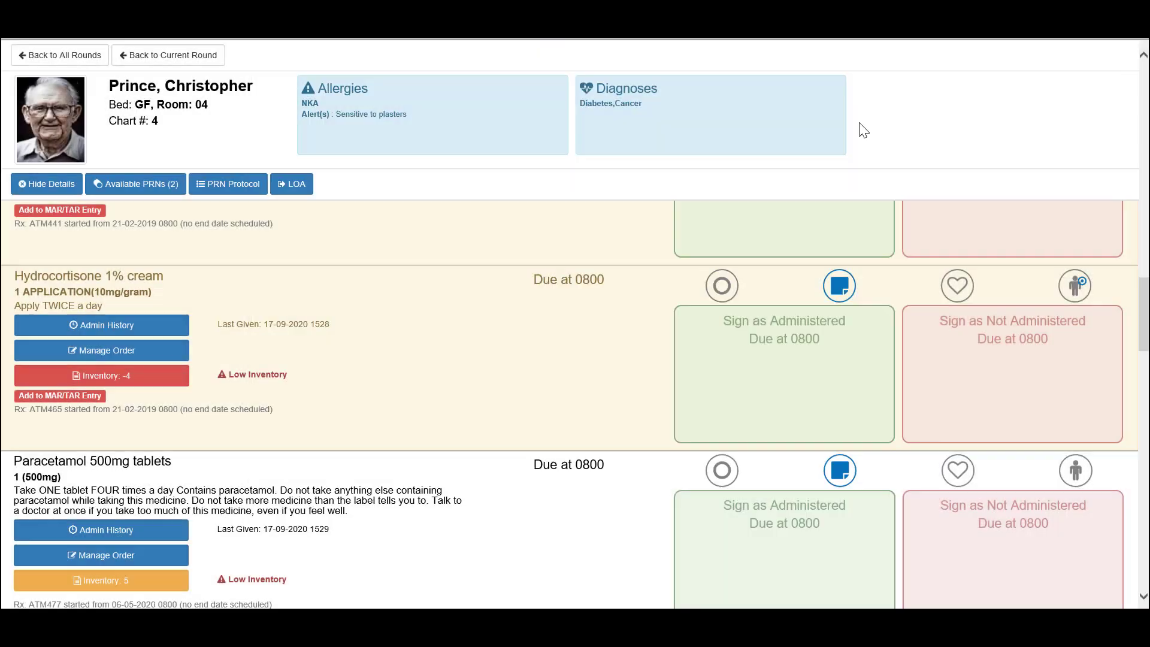
# - Examine the Heart Rate test form and test history for Digoxin 125microgram tablets, and the administration location record for Hydrocortisone 1% cream
pyautogui.scroll(3, 872, 354)
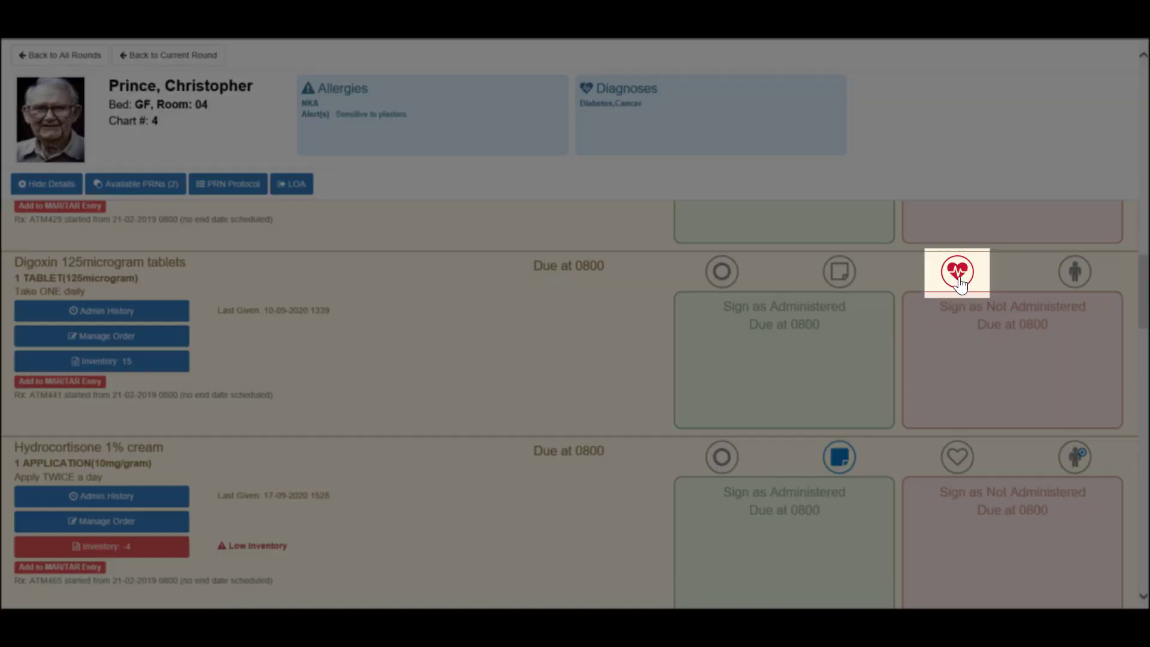
pyautogui.scroll(2, 960, 285)
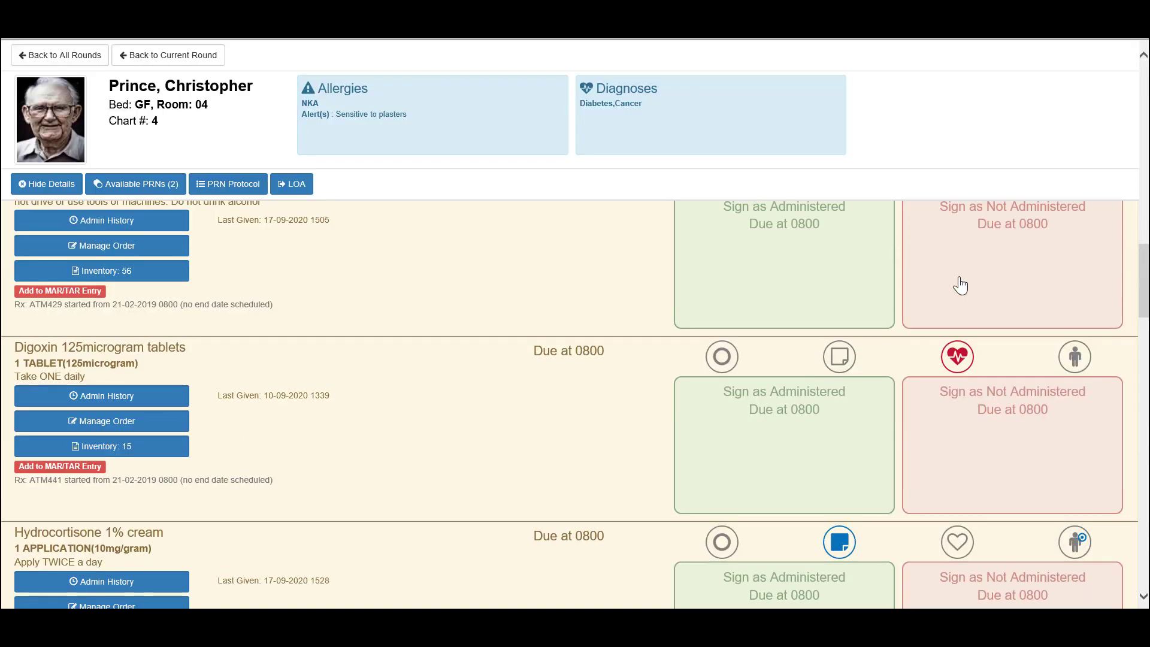
pyautogui.click(957, 357)
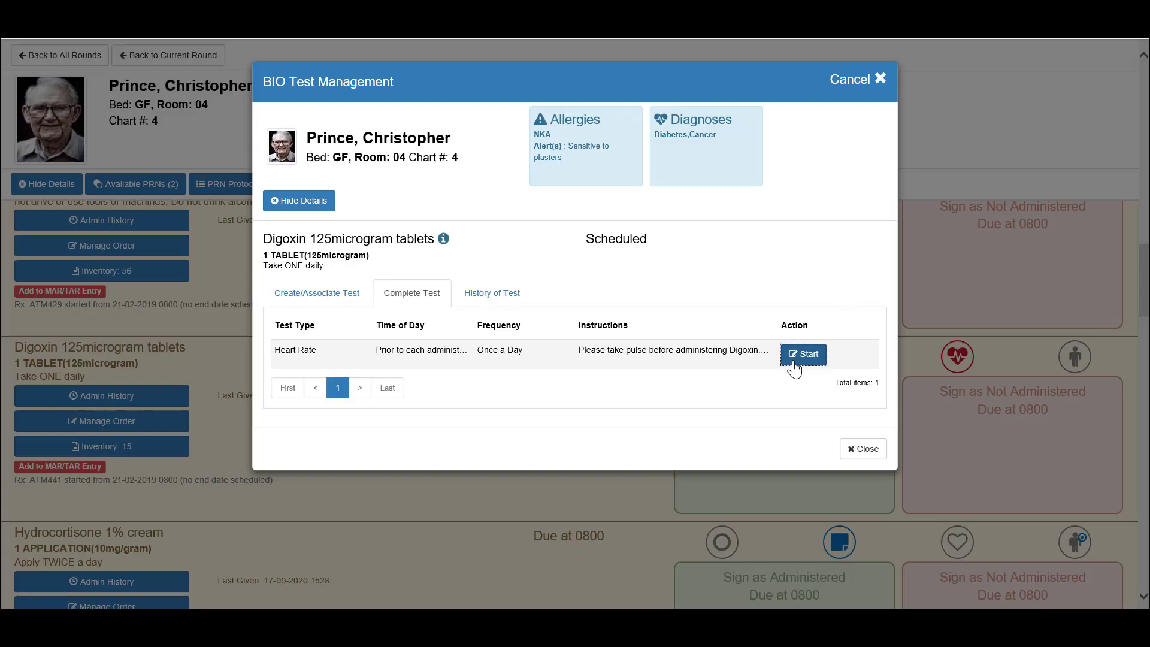
pyautogui.click(804, 354)
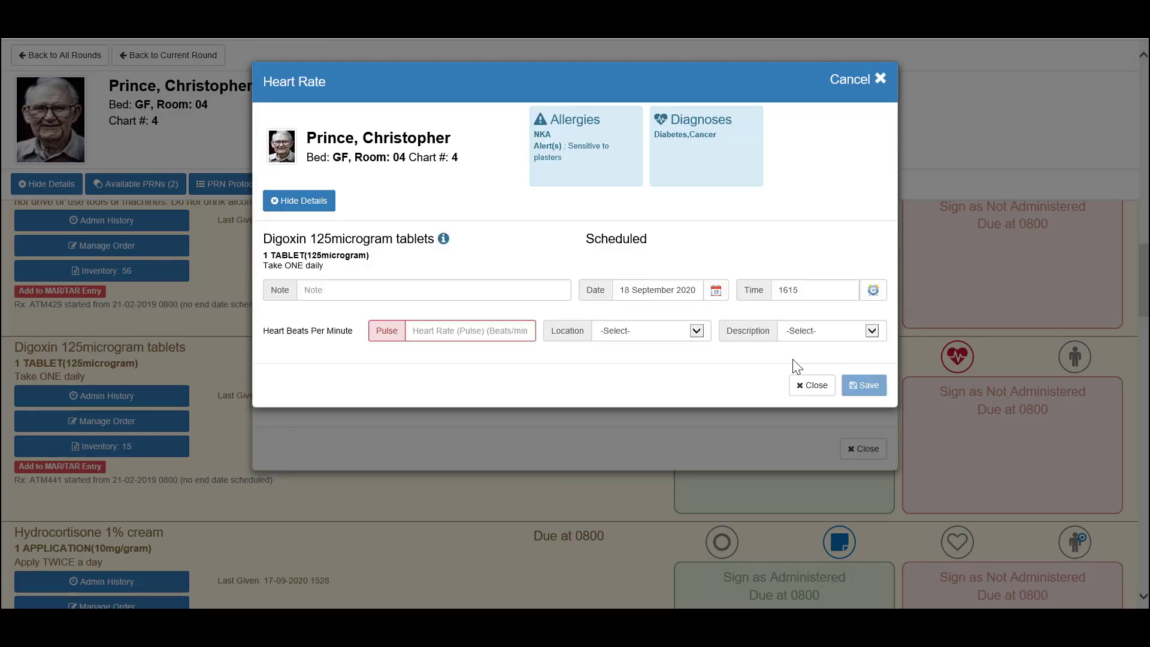
pyautogui.click(809, 386)
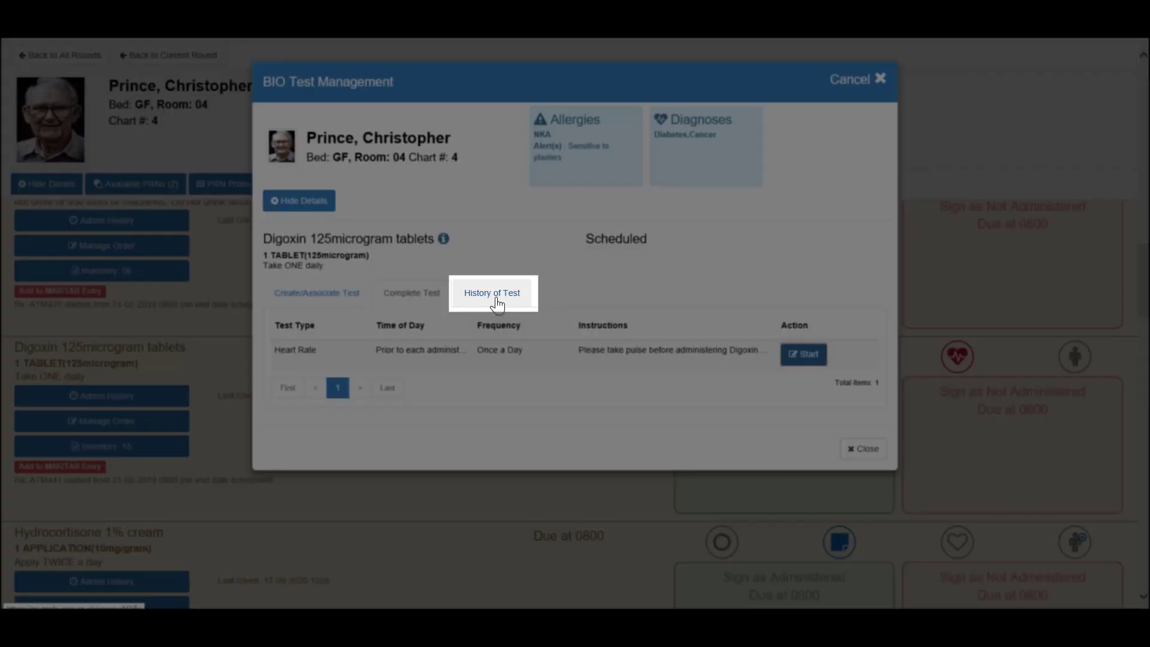
pyautogui.click(496, 304)
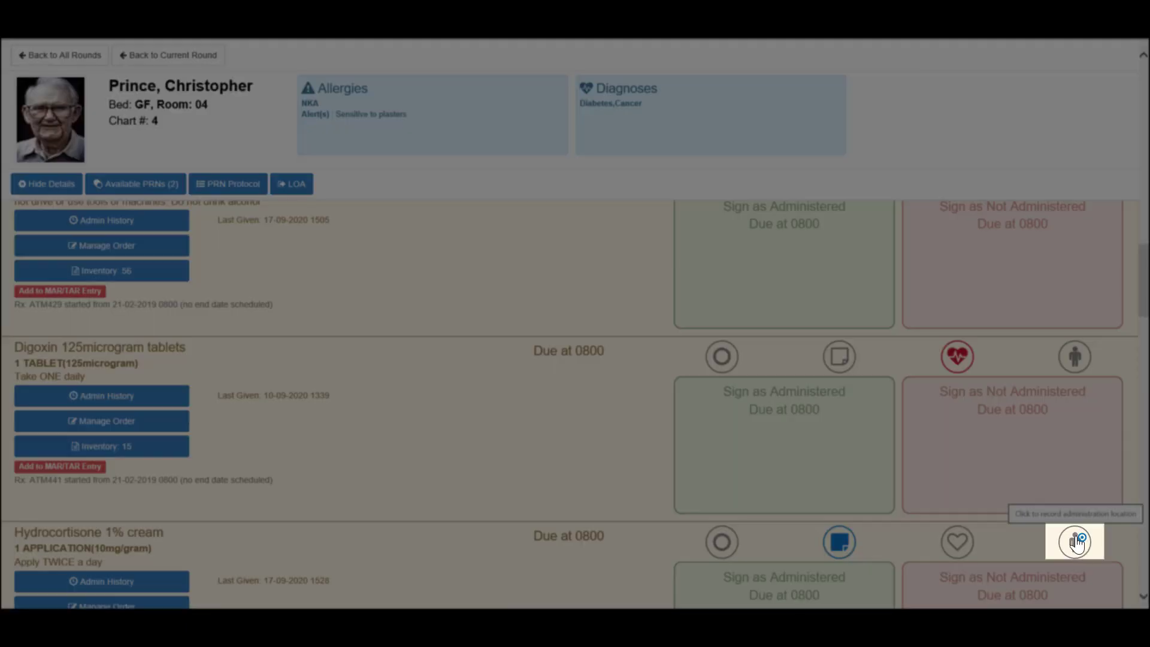
pyautogui.click(1076, 543)
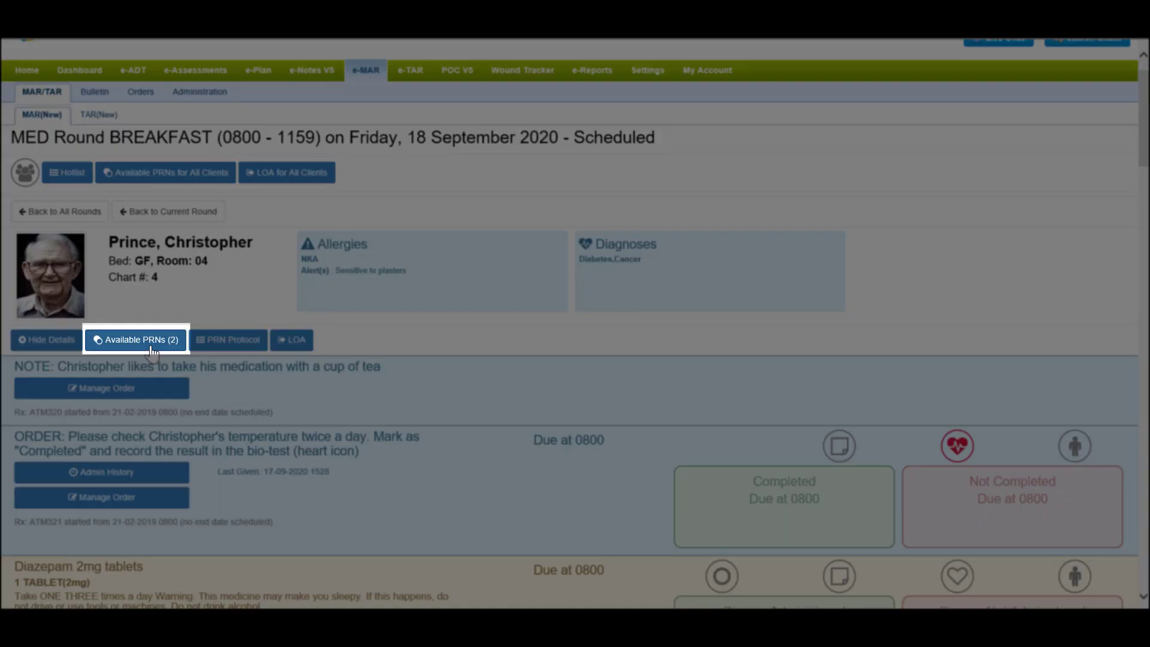
# - Review the client's available PRN medications and their protocols, including the individual protocol for Doublebase gel
pyautogui.click(151, 347)
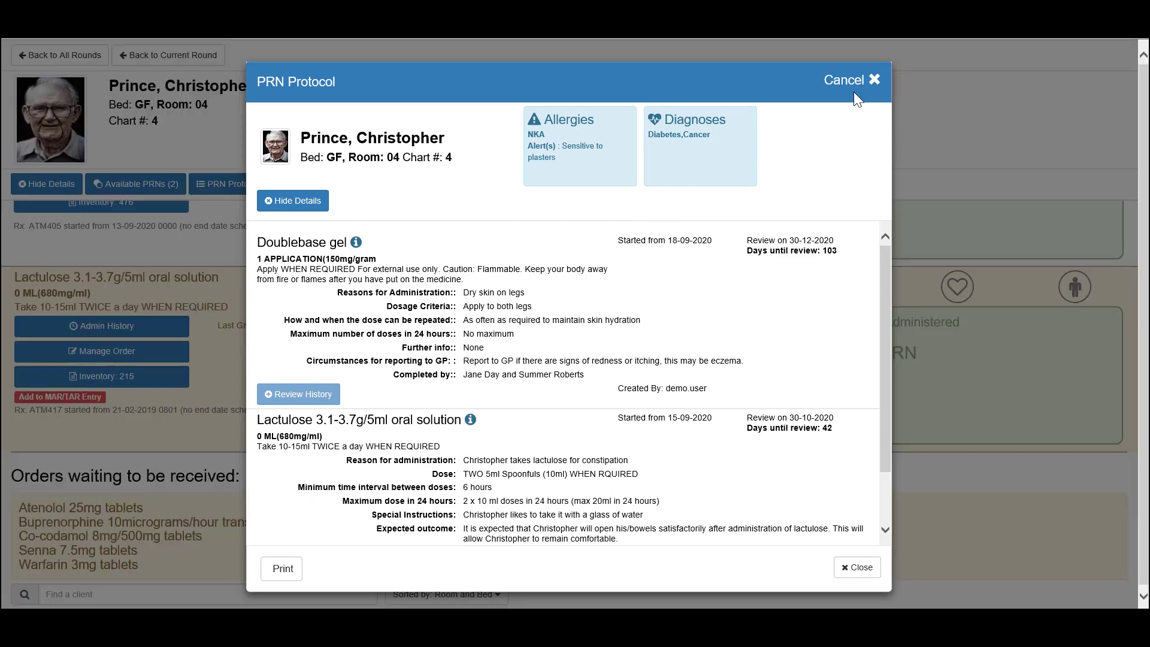
pyautogui.click(860, 84)
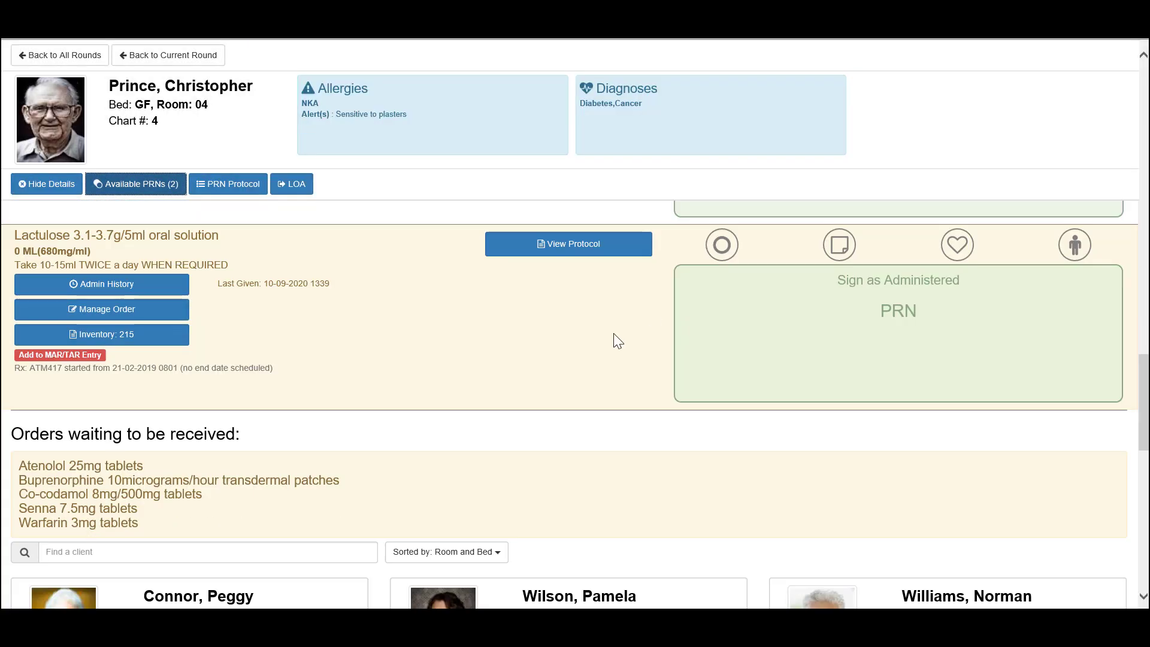
pyautogui.scroll(3, 594, 338)
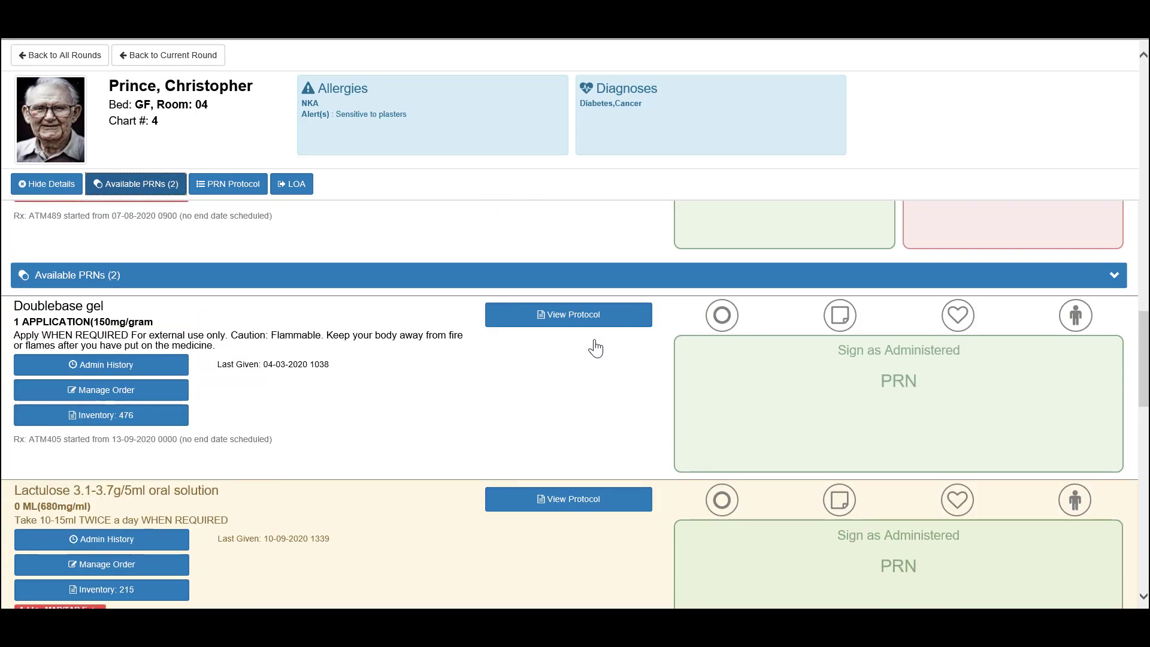
pyautogui.scroll(-1, 594, 339)
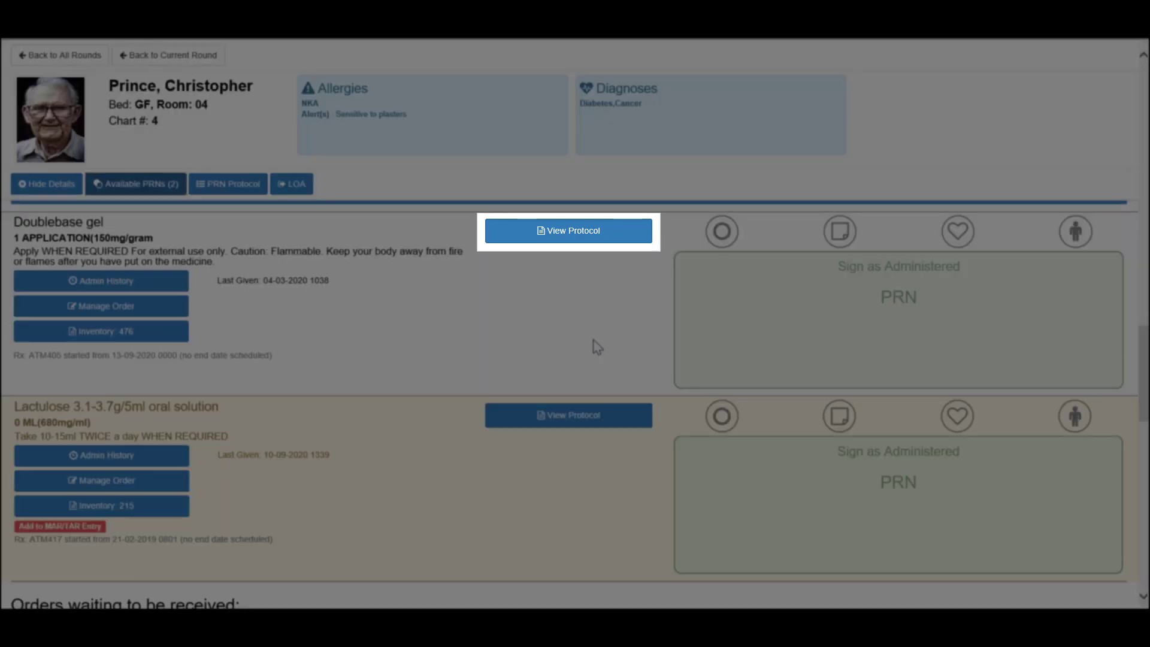
pyautogui.click(580, 241)
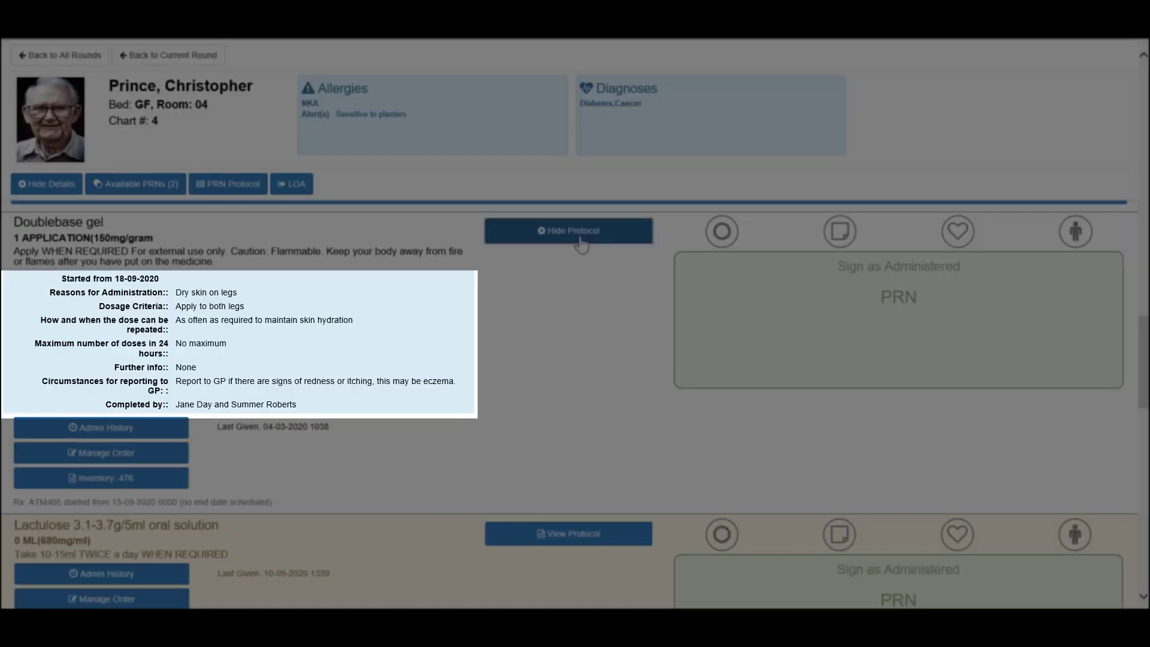
pyautogui.click(580, 241)
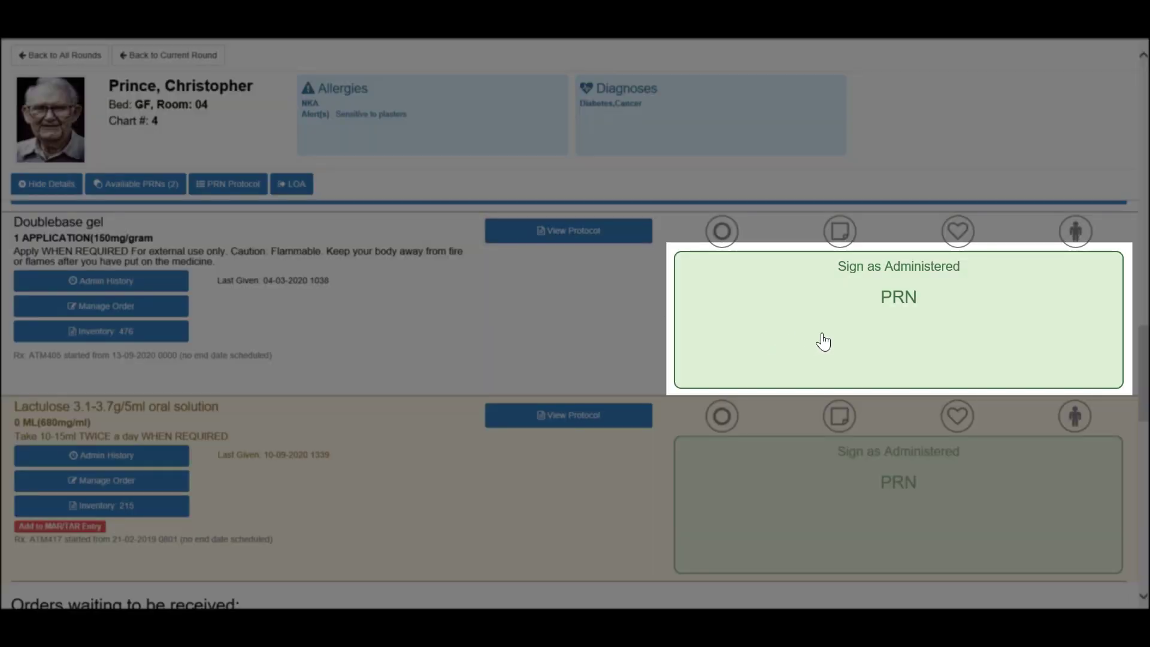
# - Sign the PRN Doublebase gel as administered with amount 1, reason "dry skin" and no follow-up required
pyautogui.click(823, 341)
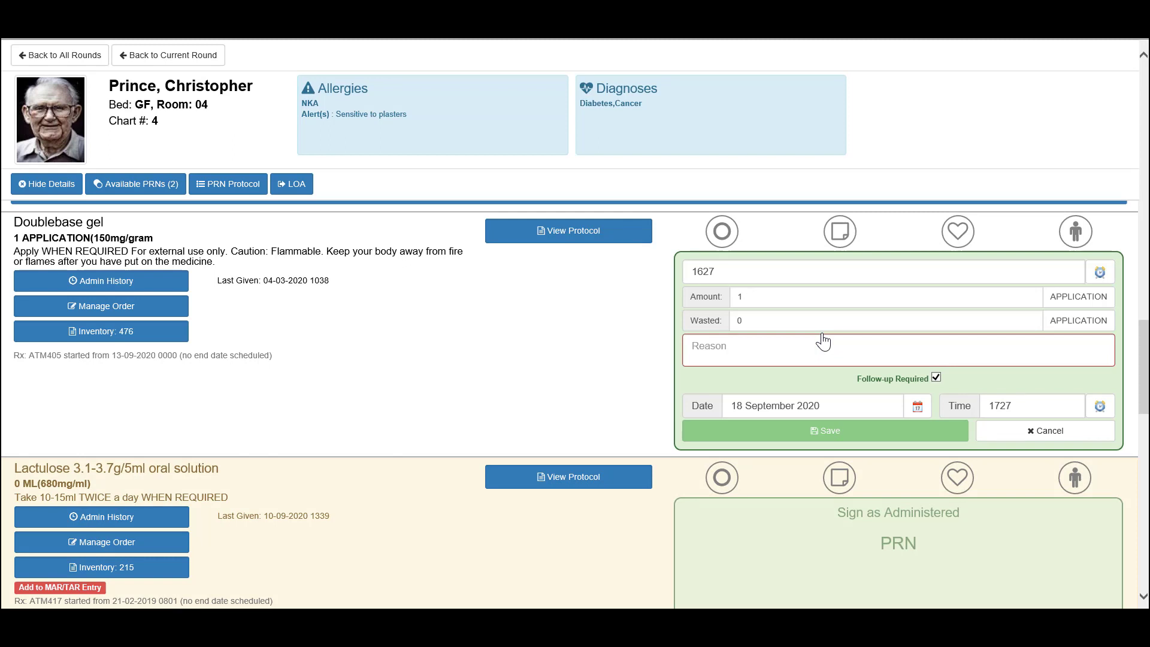
pyautogui.click(741, 349)
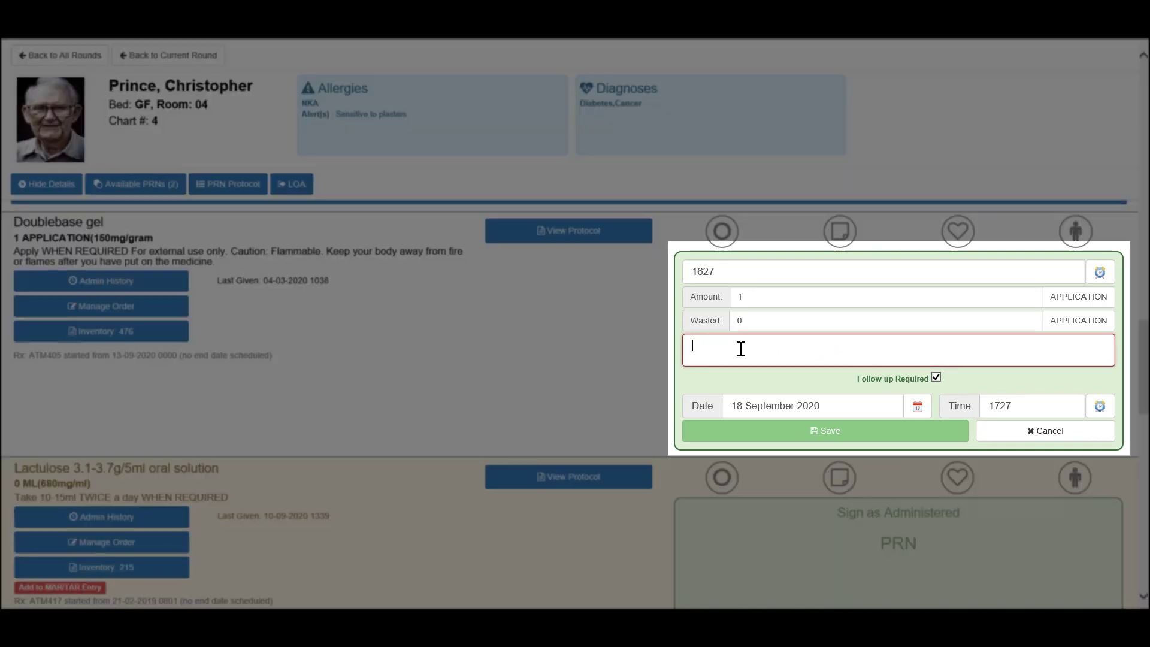
pyautogui.write('dry skin')
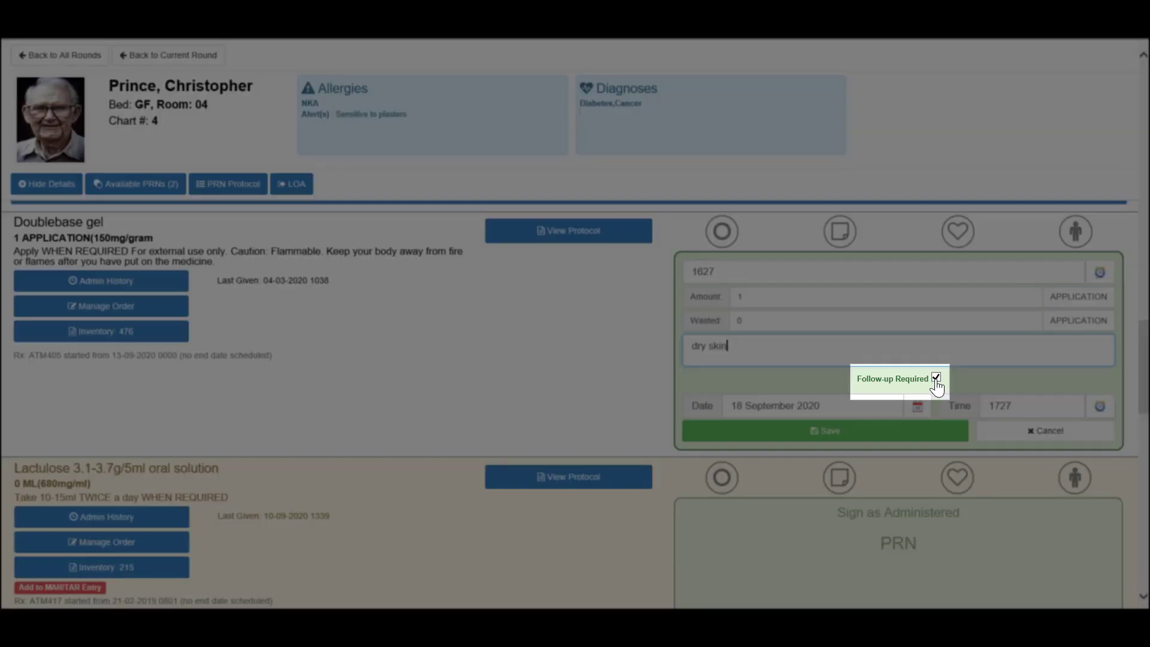
pyautogui.click(935, 377)
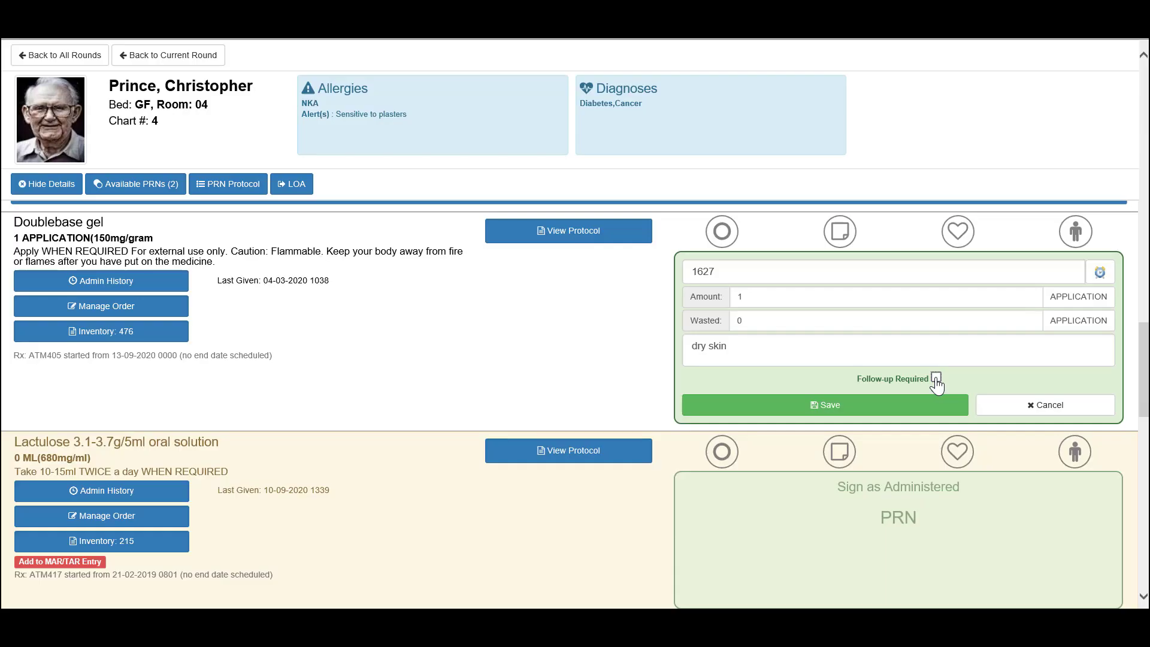
pyautogui.click(862, 405)
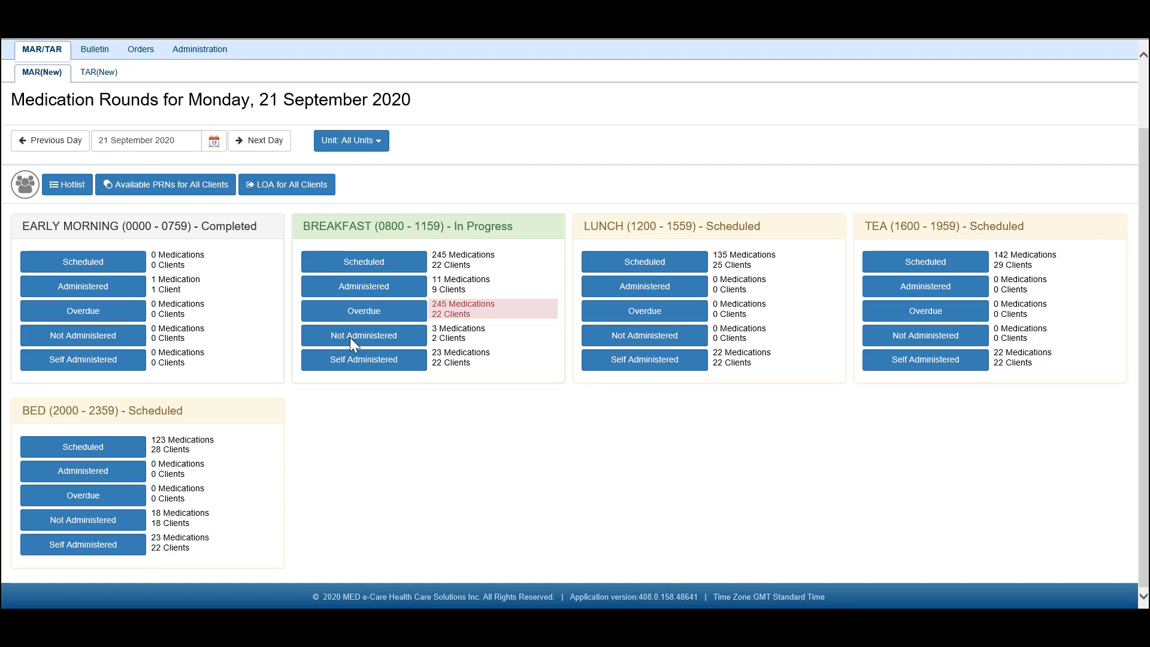
# - Look up the breakfast round's not administered medications and open the hotlist for the medication rounds
pyautogui.click(350, 336)
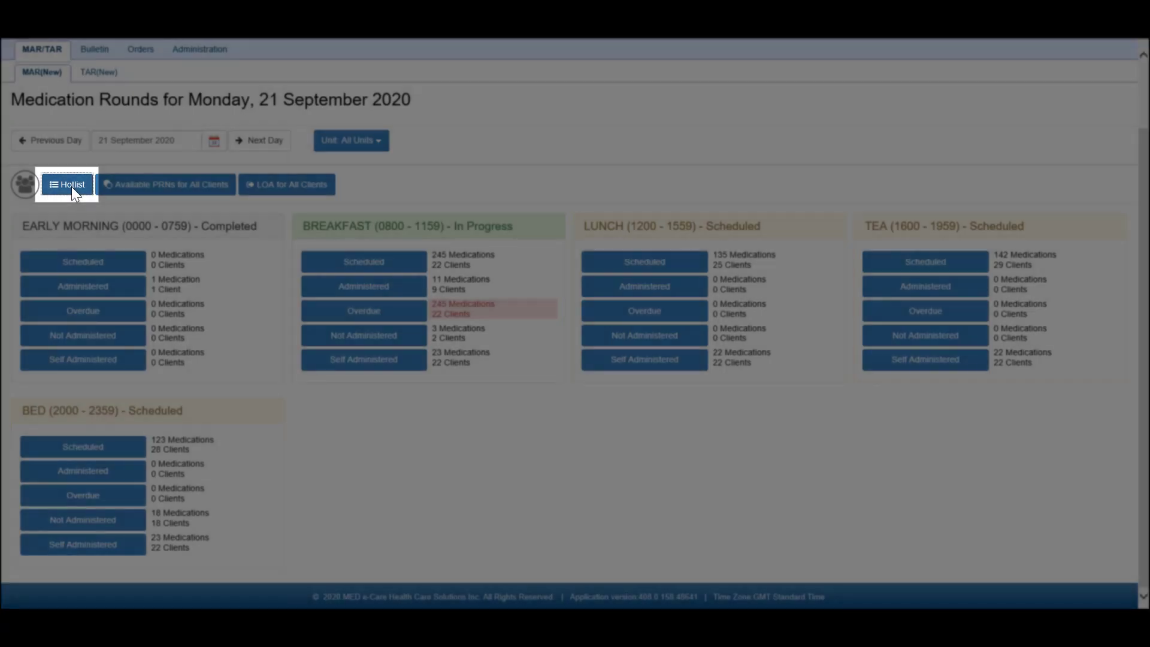
pyautogui.click(72, 187)
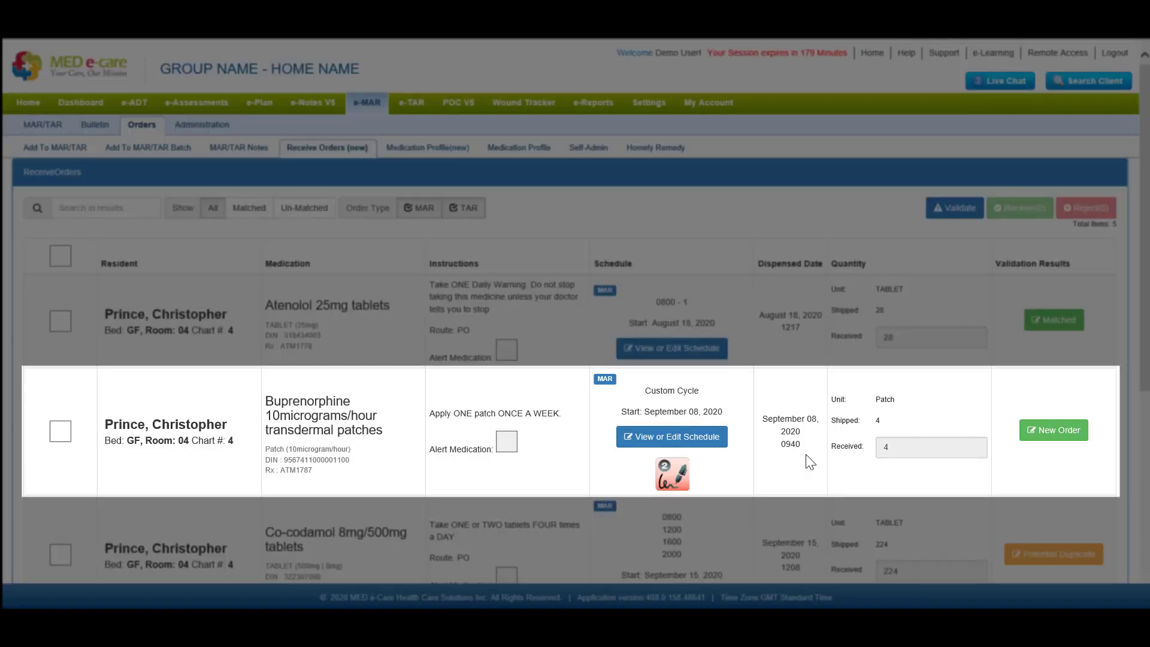
# - Compare the current and new orders for the Senna 7.5mg tablets flagged with an order details mismatch, then cancel the review
pyautogui.scroll(-4, 810, 462)
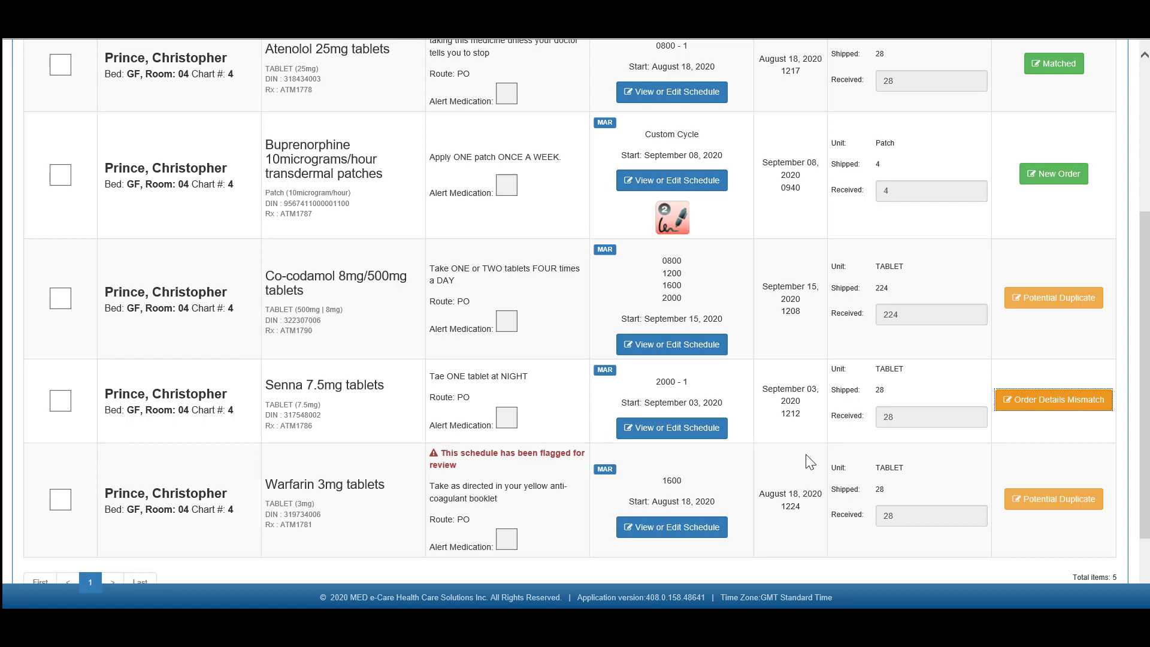
pyautogui.click(1038, 413)
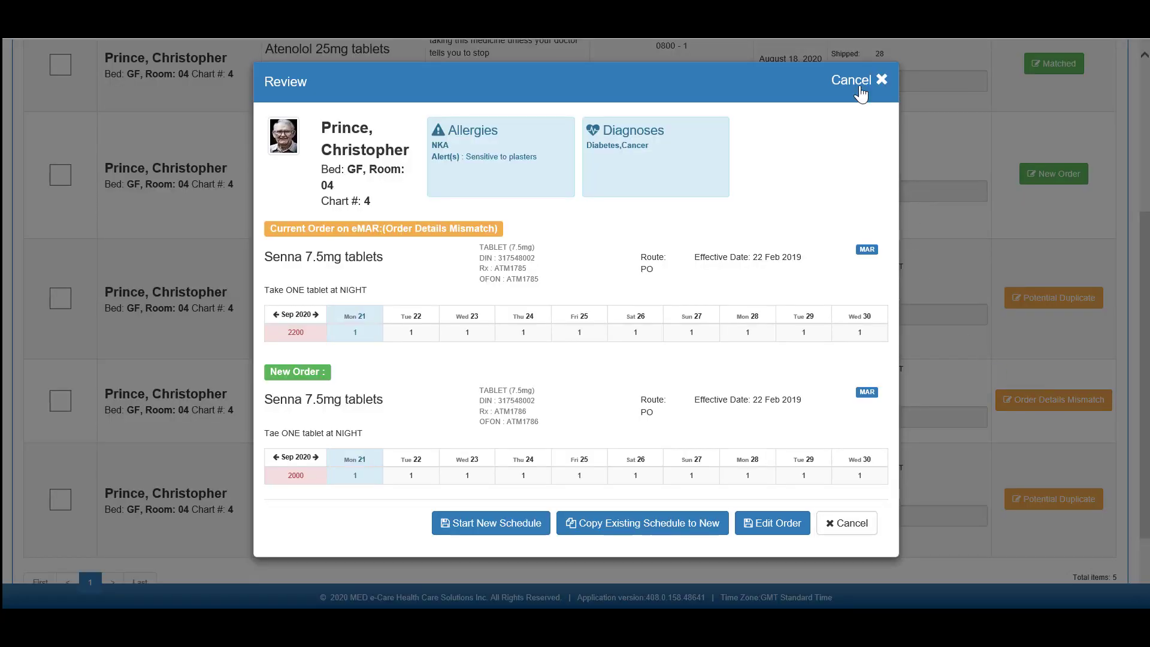
pyautogui.click(858, 84)
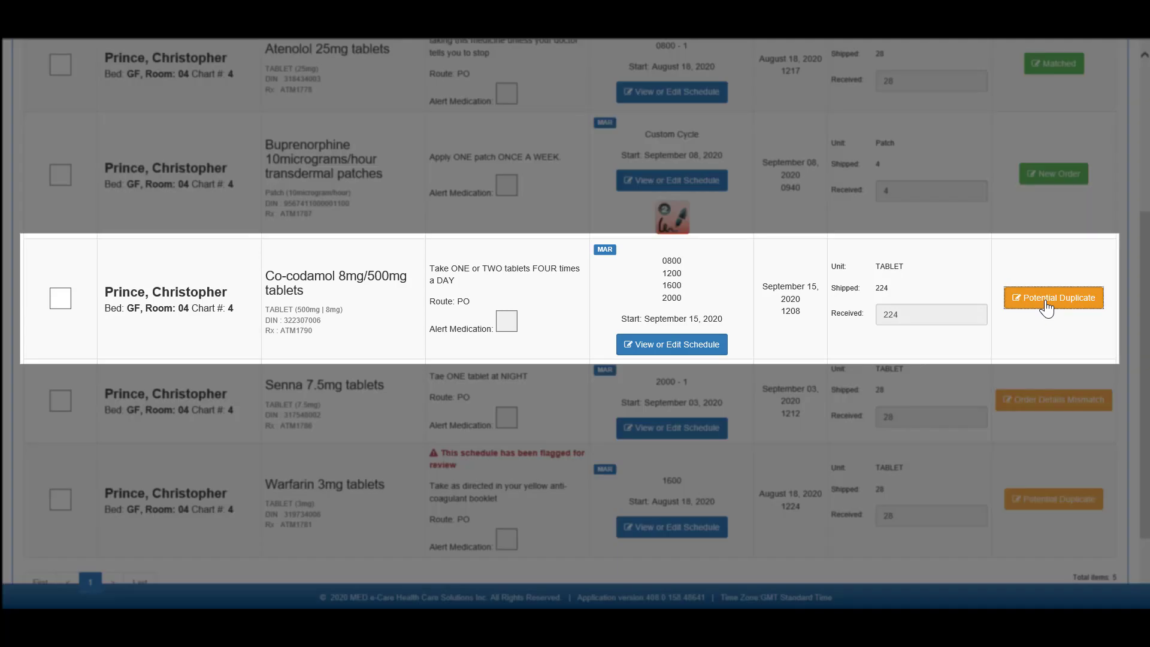
# - Compare the new Co-codamol 8mg/500mg order with its potential duplicate on the eMAR and leave the review without changes
pyautogui.click(1047, 308)
pyautogui.scroll(-3, 806, 327)
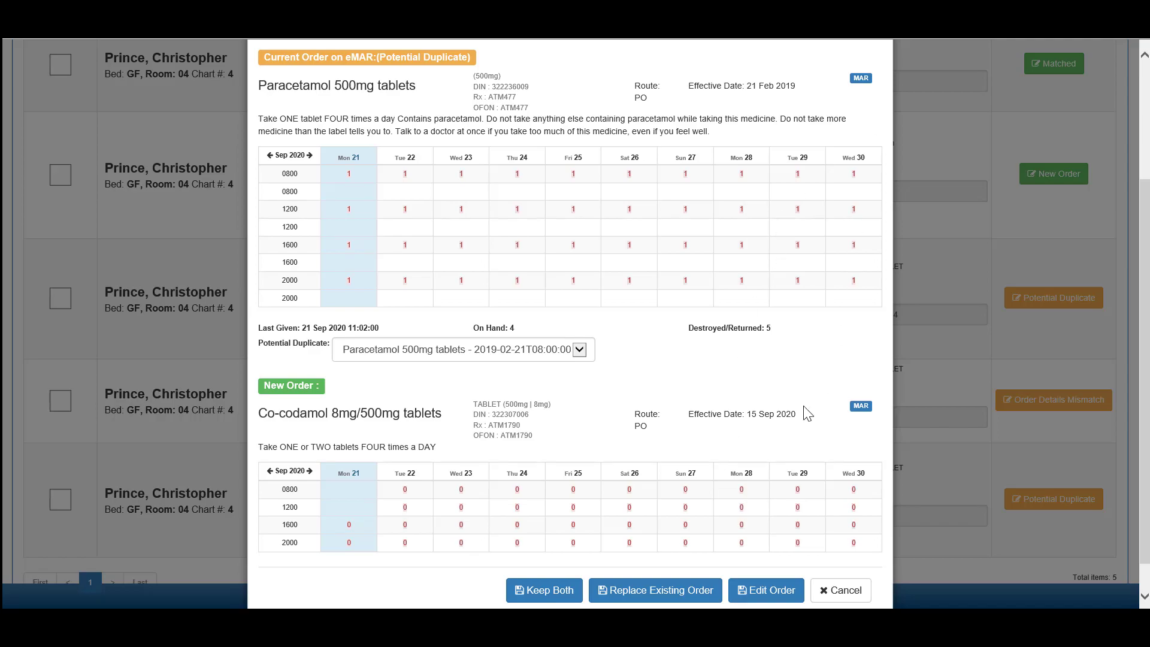
pyautogui.click(832, 588)
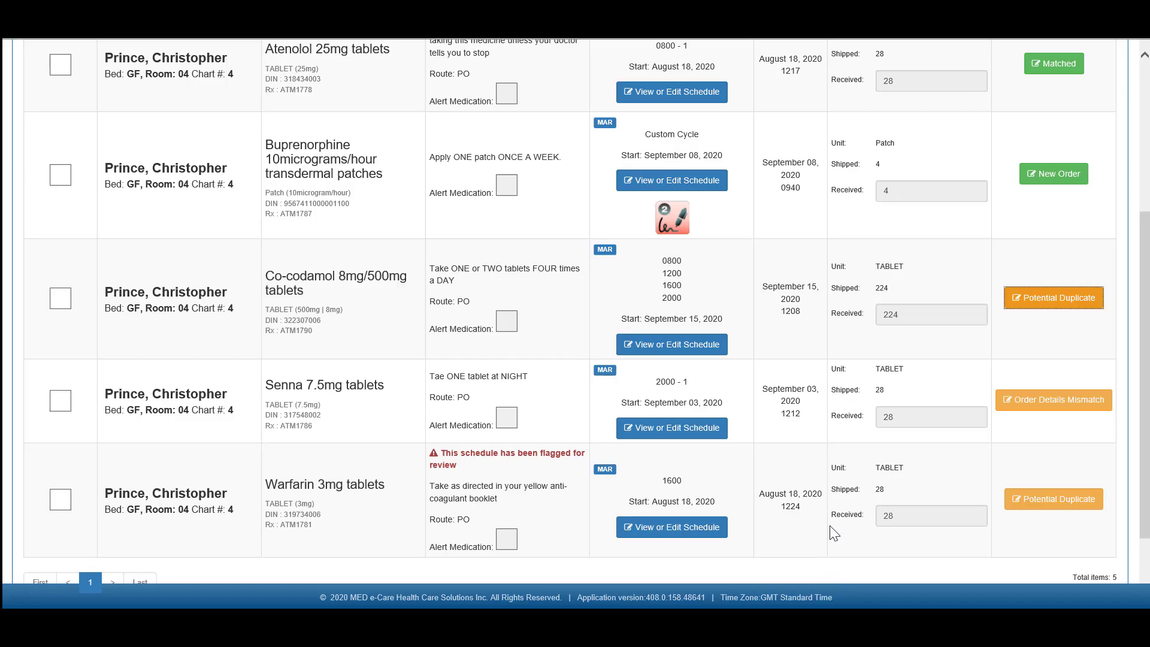